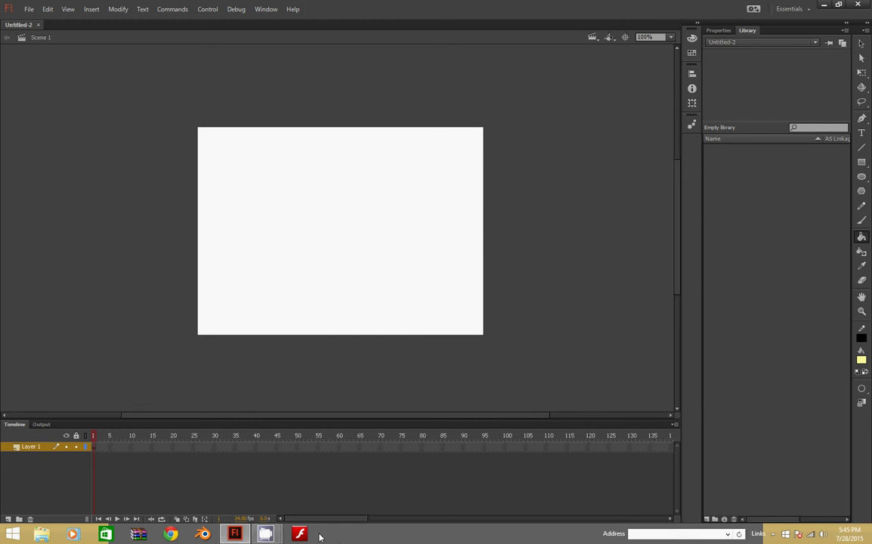
Close the Flash Player window and open its taskbar jump list of pinned files
{"action": "left_click", "coordinate": [303, 534]}
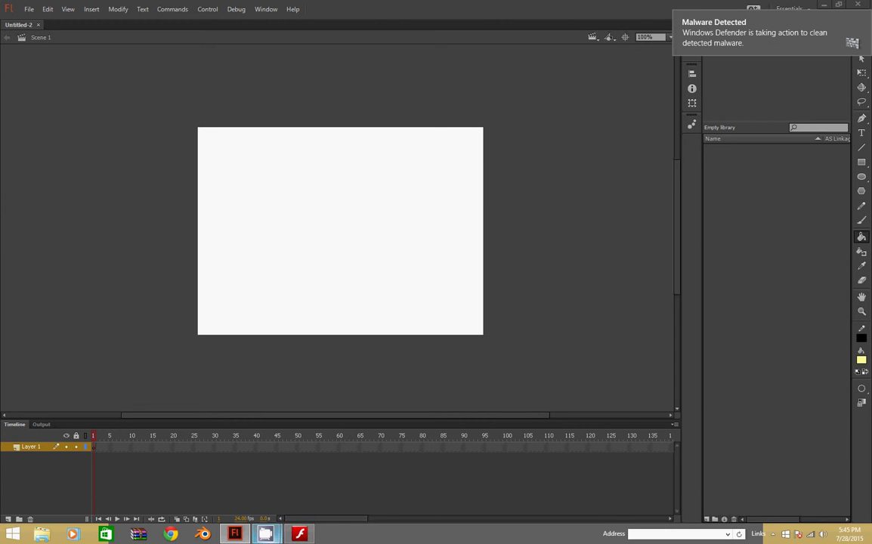
{"action": "left_click", "coordinate": [300, 534]}
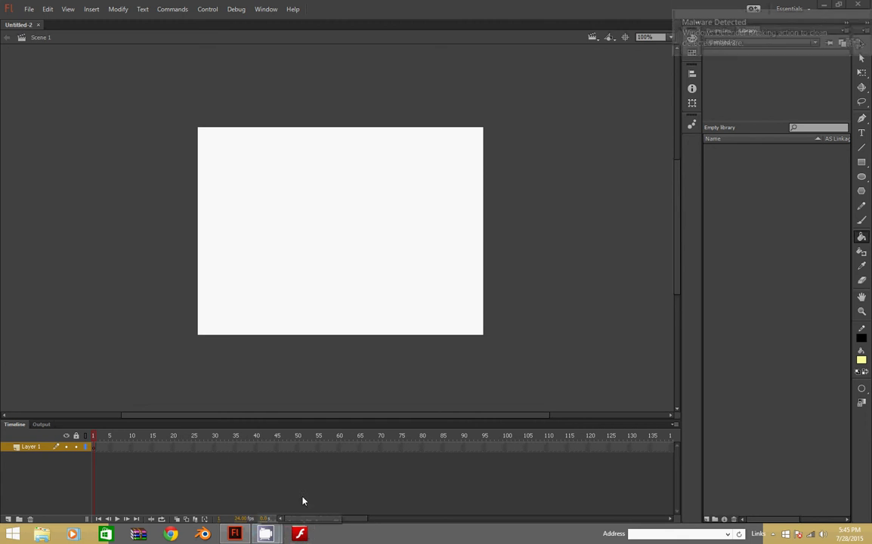
{"action": "left_click", "coordinate": [652, 19]}
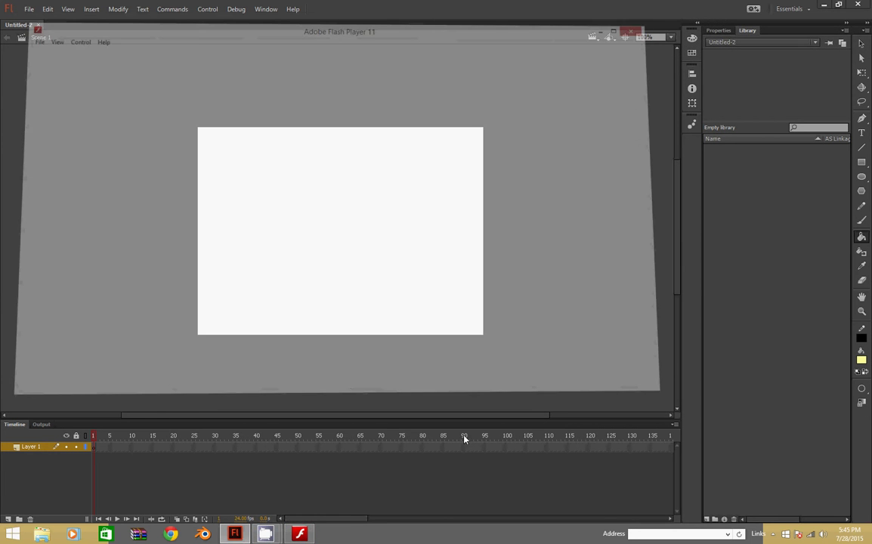
{"action": "right_click", "coordinate": [300, 535]}
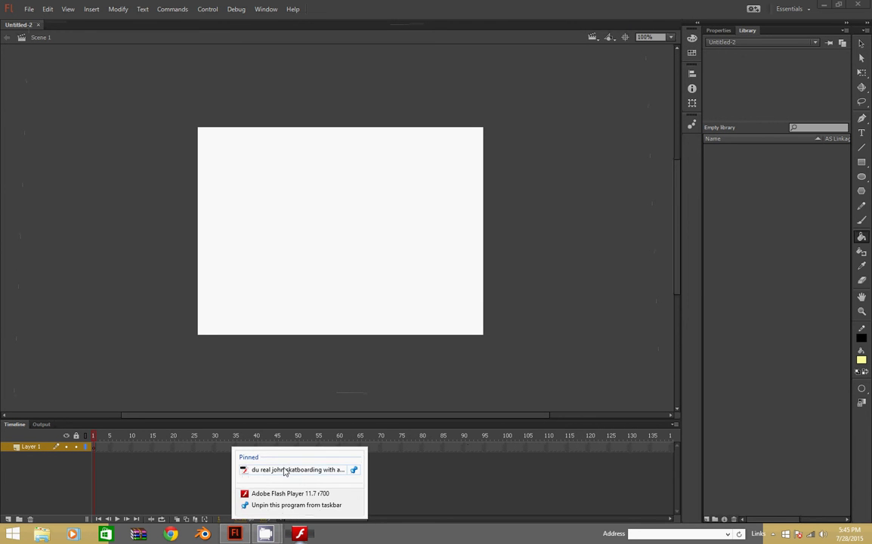
Play the pinned skateboarding animation in Flash Player, then close the preview window
{"action": "left_click", "coordinate": [285, 469]}
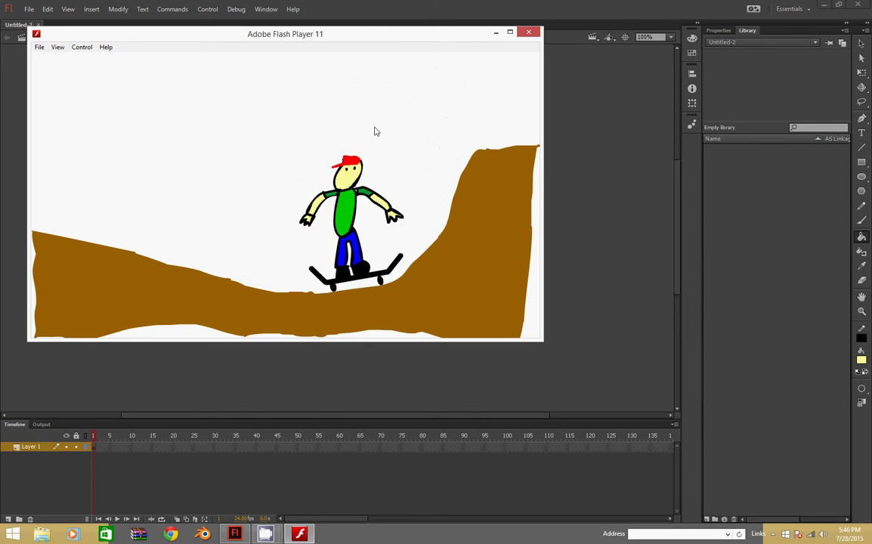
{"action": "left_click", "coordinate": [527, 33]}
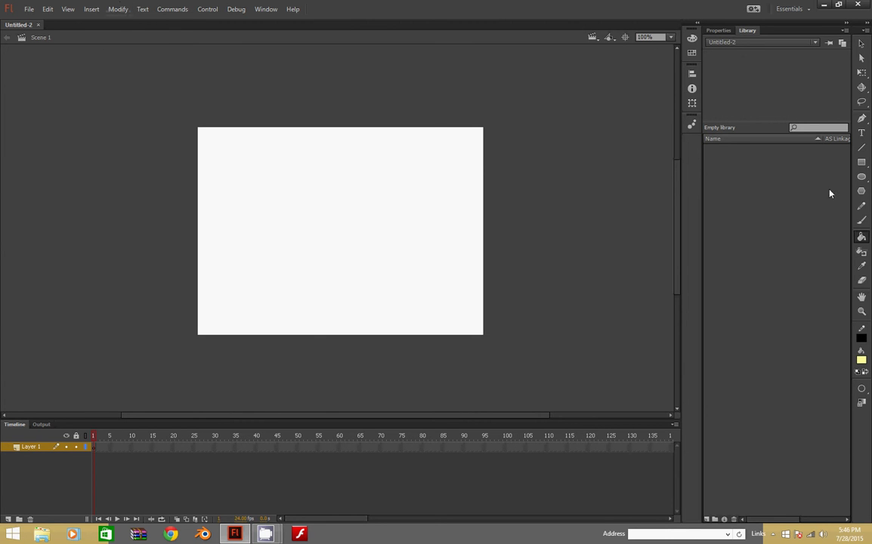
Select the Brush tool with a black fill colour
{"action": "left_click", "coordinate": [861, 220]}
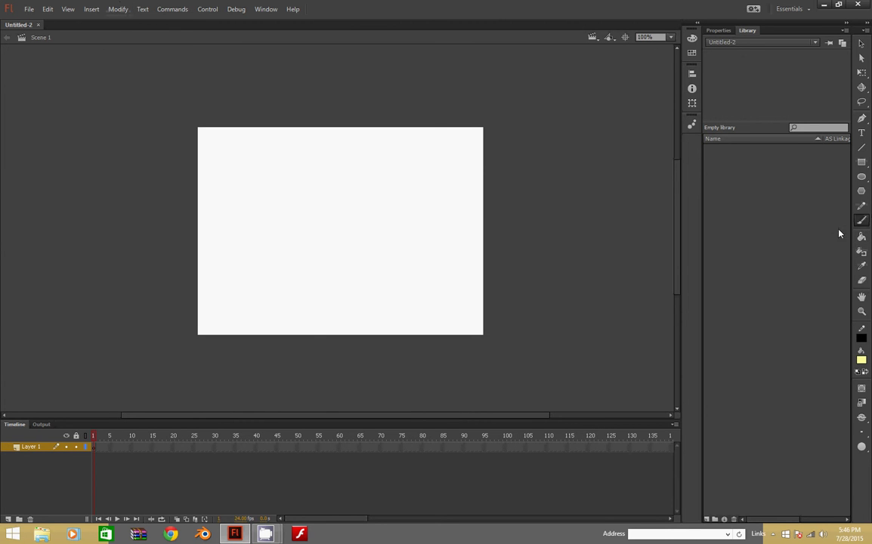
{"action": "left_click", "coordinate": [861, 360]}
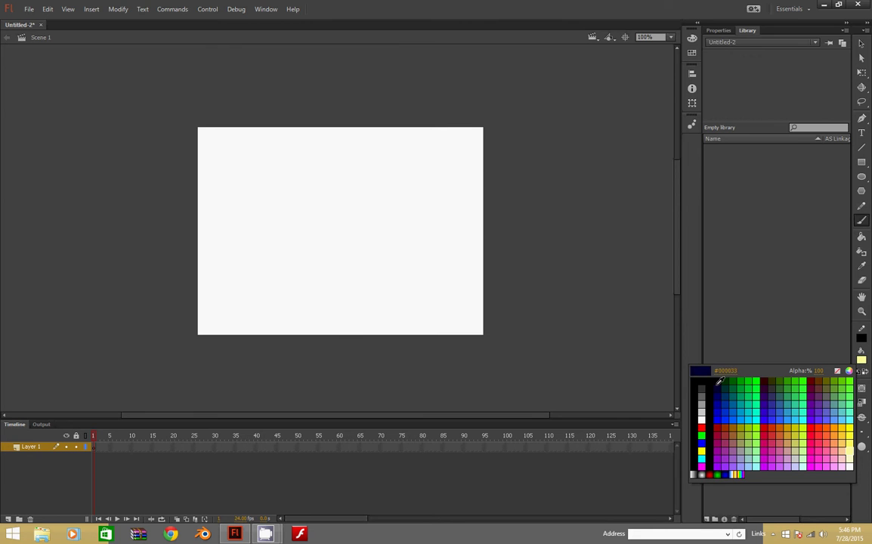
{"action": "left_click", "coordinate": [722, 380]}
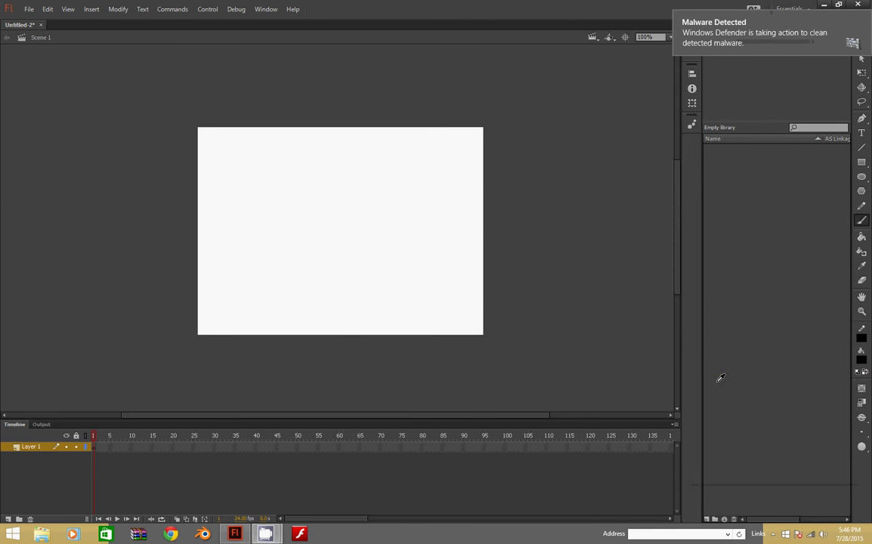
Set the document to 980 x 550 pixels at 10 fps
{"action": "left_click", "coordinate": [110, 10]}
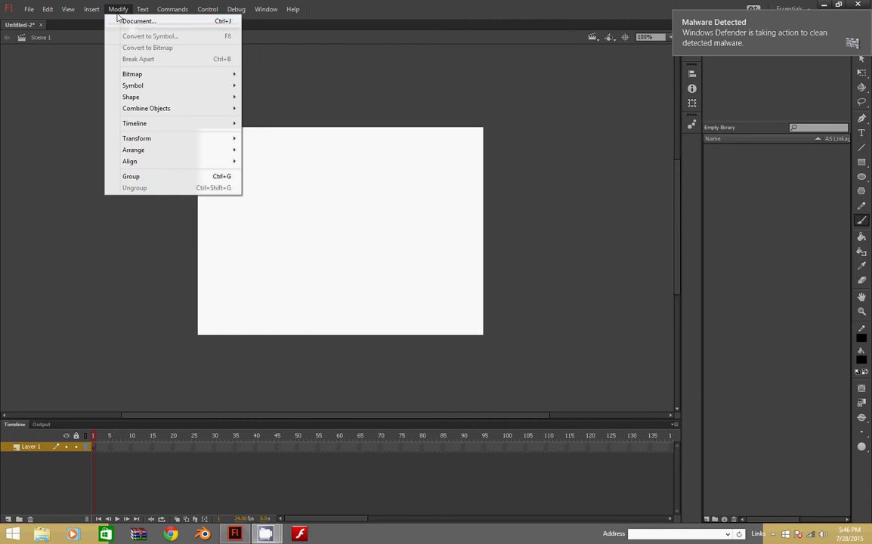
{"action": "left_click", "coordinate": [132, 21]}
{"action": "left_click", "coordinate": [350, 216]}
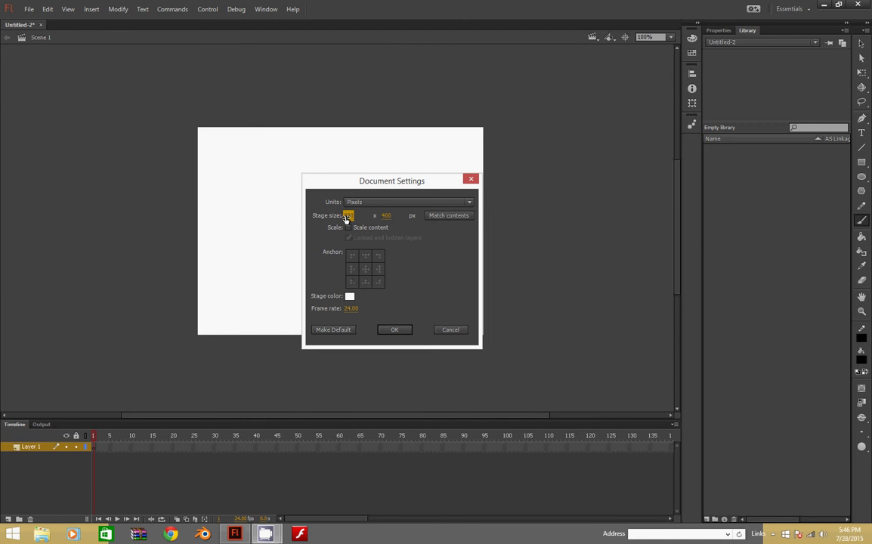
{"action": "type", "text": "980"}
{"action": "left_click", "coordinate": [386, 216]}
{"action": "type", "text": "550"}
{"action": "left_click", "coordinate": [350, 308]}
{"action": "type", "text": "10"}
{"action": "key", "text": "Return"}
{"action": "left_click", "coordinate": [394, 336]}
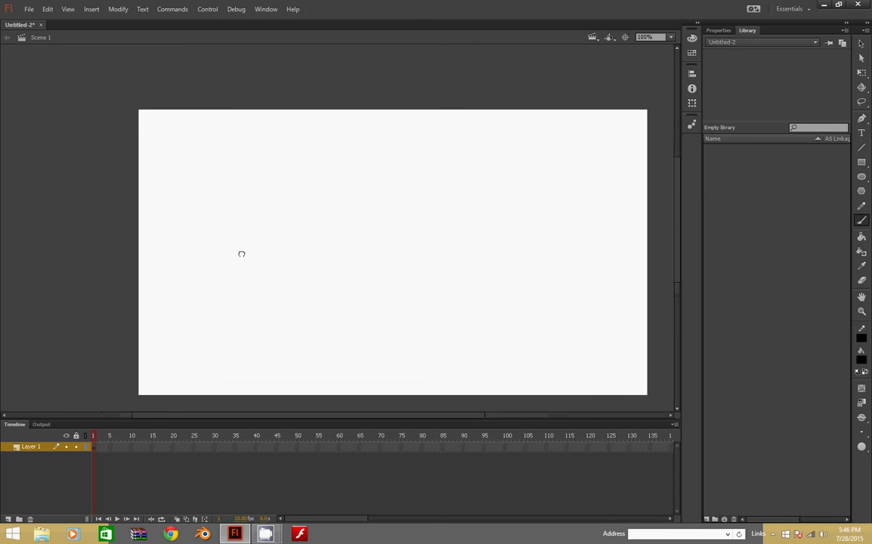
Fit the stage in the window and dismiss the security notification
{"action": "left_click", "coordinate": [670, 38]}
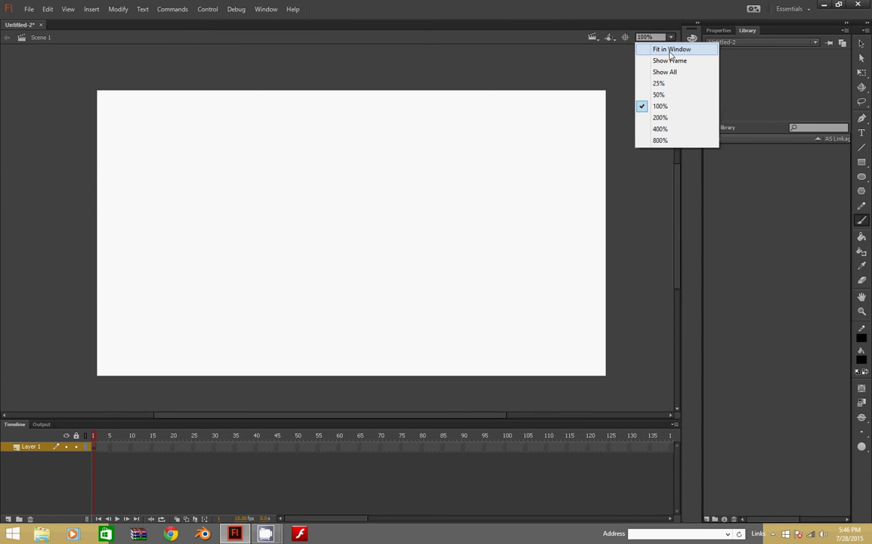
{"action": "left_click", "coordinate": [667, 50]}
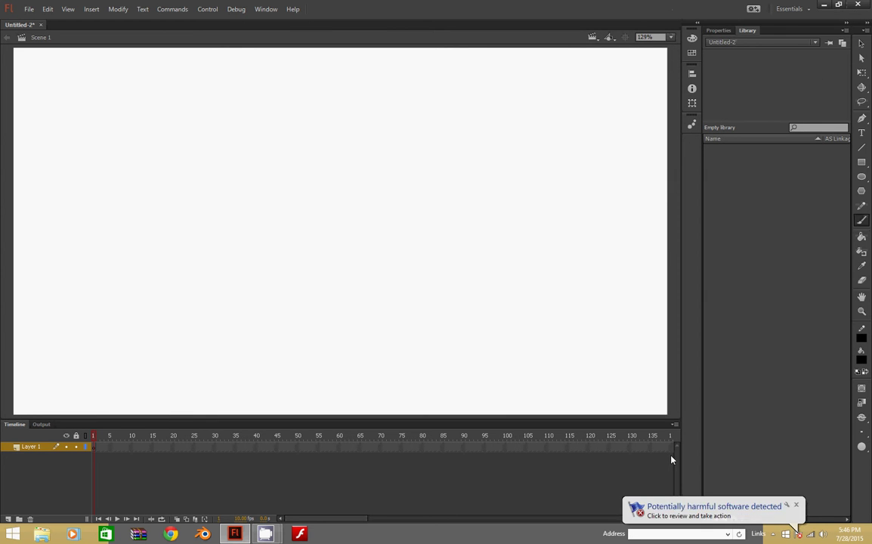
{"action": "left_click", "coordinate": [793, 500]}
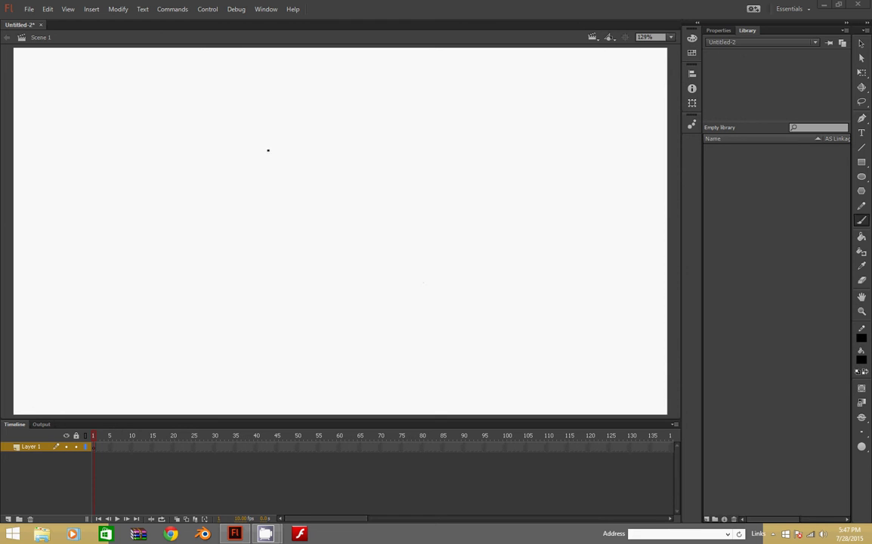
Rename Layer 1 to 'head' and brush the head oval and mouth
{"action": "double_click", "coordinate": [32, 446]}
{"action": "type", "text": "head"}
{"action": "mouse_move", "coordinate": [351, 164]}
{"action": "left_mouse_down"}
{"action": "mouse_move", "coordinate": [319, 183]}
{"action": "mouse_move", "coordinate": [323, 198]}
{"action": "mouse_move", "coordinate": [361, 185]}
{"action": "mouse_move", "coordinate": [355, 160]}
{"action": "mouse_move", "coordinate": [344, 165]}
{"action": "left_mouse_up"}
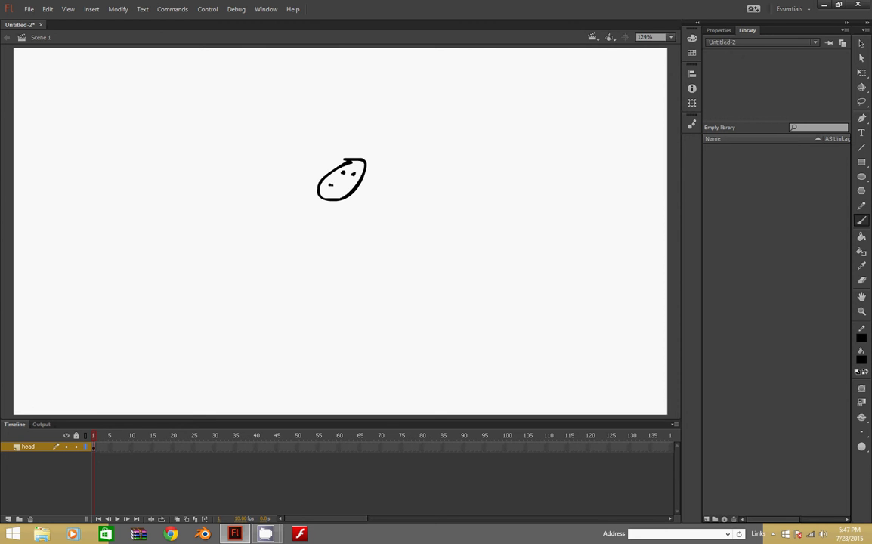
{"action": "left_click_drag", "start_coordinate": [333, 184], "coordinate": [345, 192]}
Scribble hair over the top, right side and left of the head, then add a layer
{"action": "mouse_move", "coordinate": [336, 161]}
{"action": "left_mouse_down"}
{"action": "mouse_move", "coordinate": [366, 159]}
{"action": "mouse_move", "coordinate": [368, 170]}
{"action": "mouse_move", "coordinate": [360, 169]}
{"action": "mouse_move", "coordinate": [377, 183]}
{"action": "mouse_move", "coordinate": [374, 170]}
{"action": "mouse_move", "coordinate": [378, 198]}
{"action": "left_mouse_up"}
{"action": "left_click_drag", "start_coordinate": [367, 163], "coordinate": [376, 214]}
{"action": "mouse_move", "coordinate": [318, 162]}
{"action": "left_mouse_down"}
{"action": "mouse_move", "coordinate": [293, 186]}
{"action": "mouse_move", "coordinate": [307, 161]}
{"action": "mouse_move", "coordinate": [310, 167]}
{"action": "left_mouse_up"}
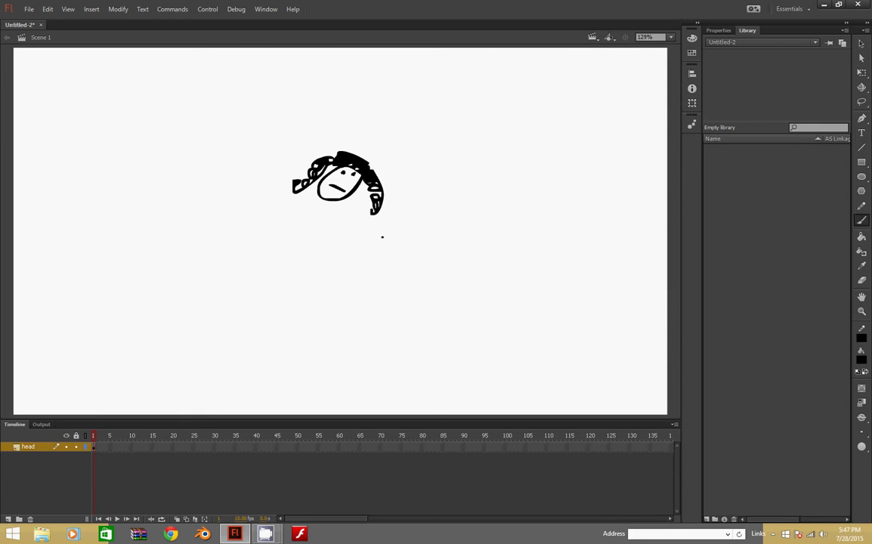
{"action": "left_click", "coordinate": [7, 520]}
Rename Layer 2 to 'body' and brush a tall oval body outline beneath the head
{"action": "left_click", "coordinate": [32, 447]}
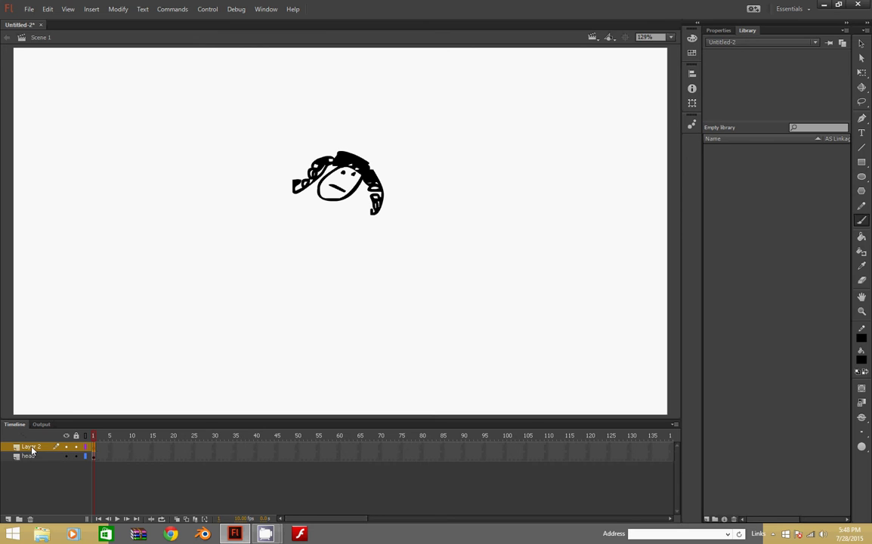
{"action": "double_click", "coordinate": [33, 446]}
{"action": "type", "text": "body"}
{"action": "key", "text": "Return"}
{"action": "mouse_move", "coordinate": [319, 203]}
{"action": "left_mouse_down"}
{"action": "mouse_move", "coordinate": [345, 204]}
{"action": "mouse_move", "coordinate": [340, 264]}
{"action": "mouse_move", "coordinate": [326, 287]}
{"action": "mouse_move", "coordinate": [305, 264]}
{"action": "mouse_move", "coordinate": [321, 201]}
{"action": "left_mouse_up"}
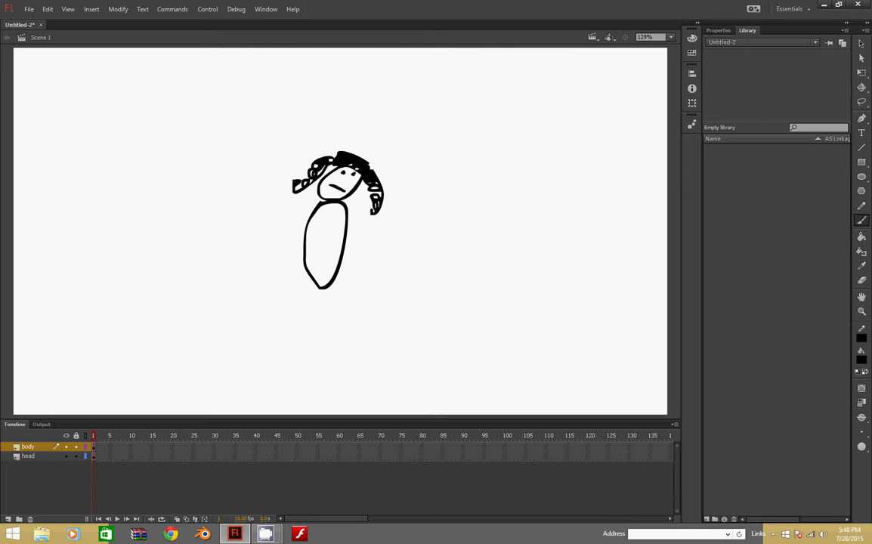
Fill the face with pale yellow using the Paint Bucket
{"action": "left_click", "coordinate": [861, 362]}
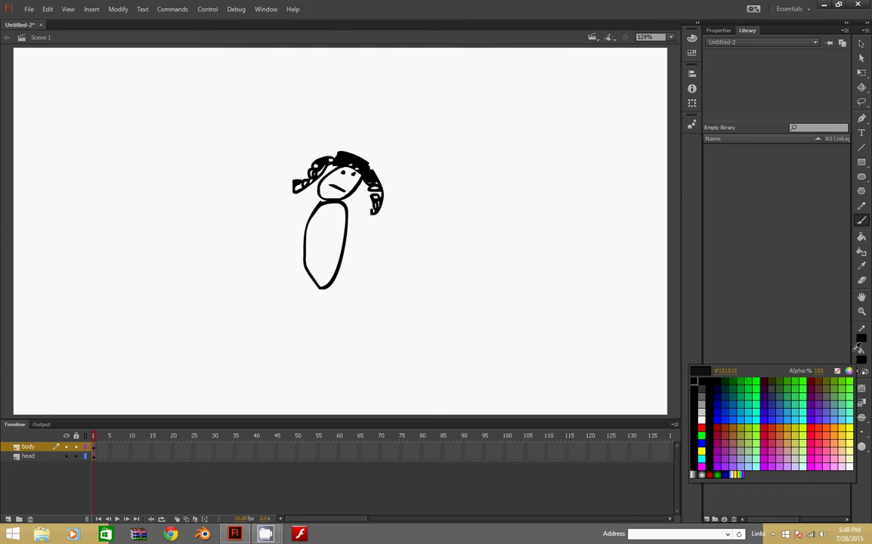
{"action": "left_click", "coordinate": [849, 451]}
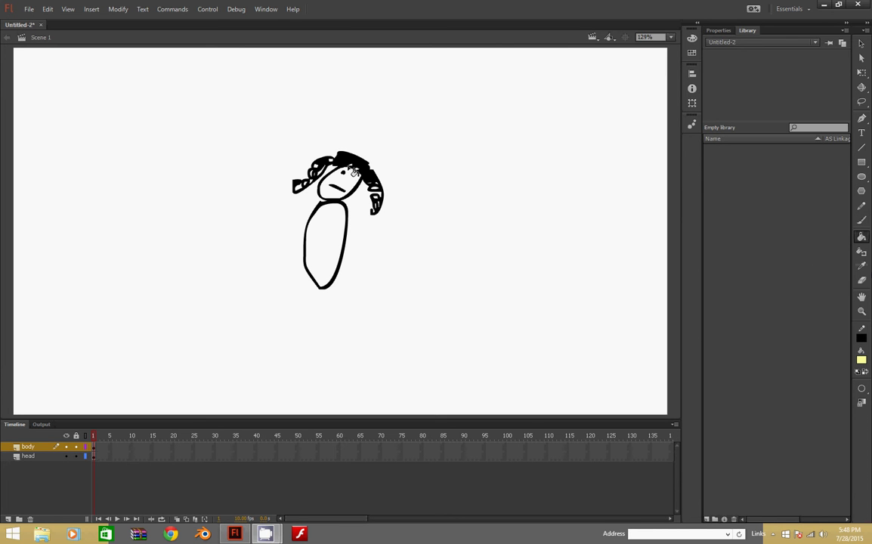
{"action": "left_click", "coordinate": [331, 180]}
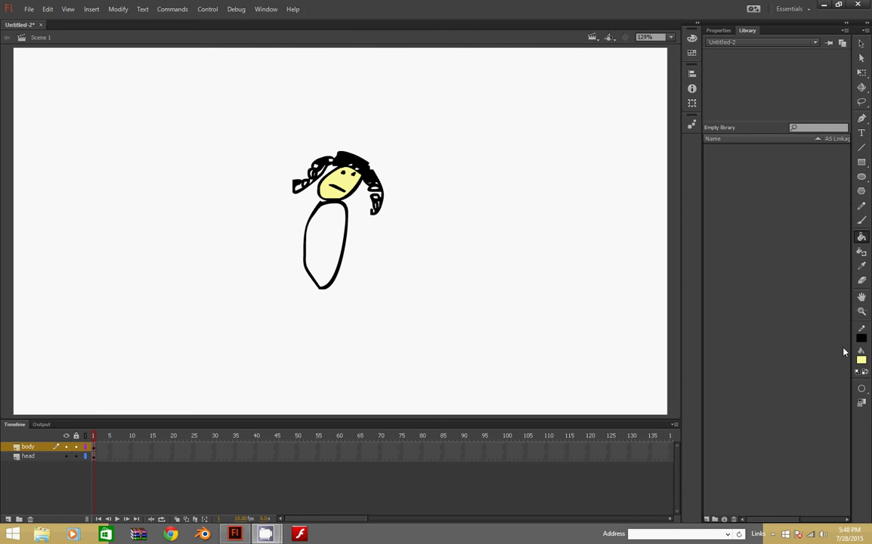
Fill the body bright green #00FF00 and add a third layer
{"action": "left_click", "coordinate": [861, 359]}
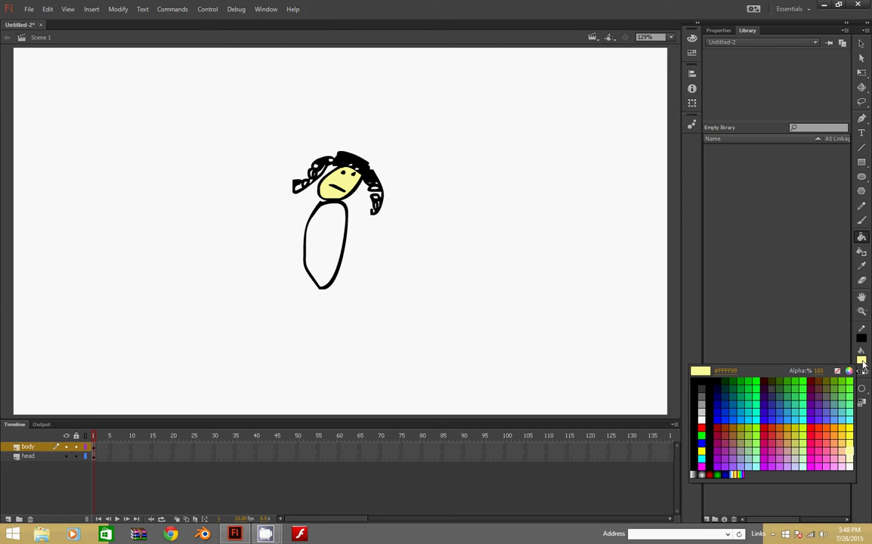
{"action": "left_click", "coordinate": [758, 378]}
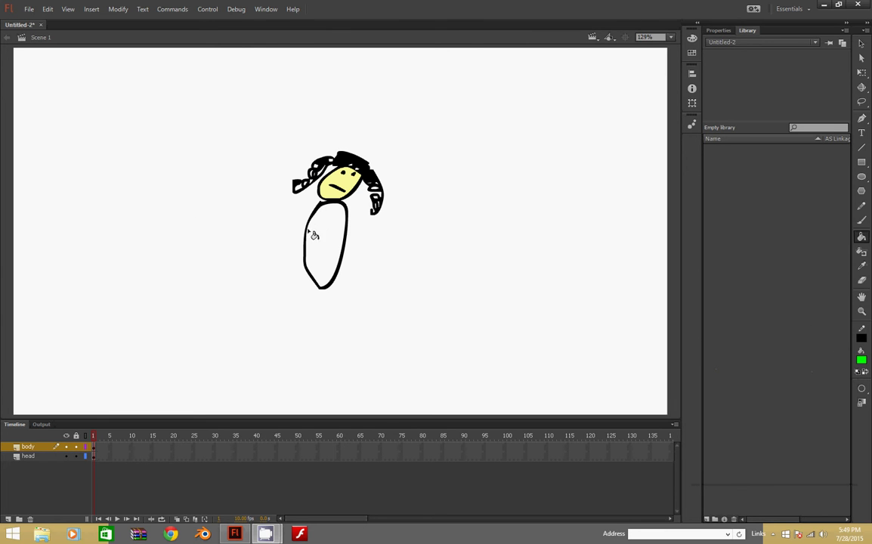
{"action": "left_click", "coordinate": [342, 234]}
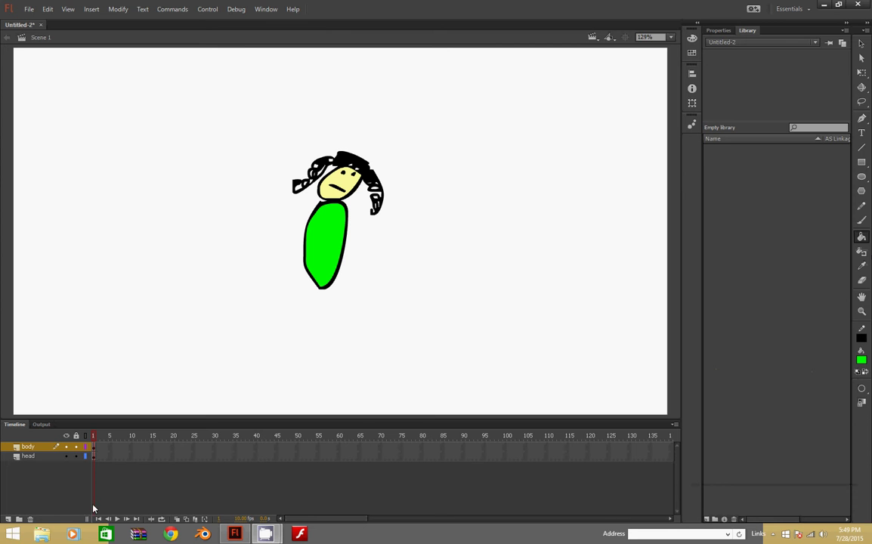
{"action": "left_click", "coordinate": [7, 519]}
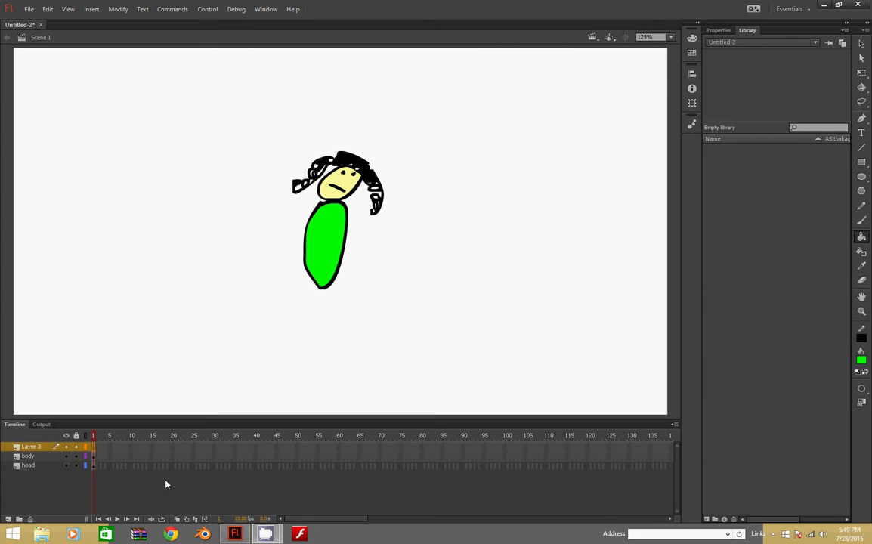
Rename Layer 3 to 'left arm'
{"action": "double_click", "coordinate": [29, 447]}
{"action": "type", "text": "h"}
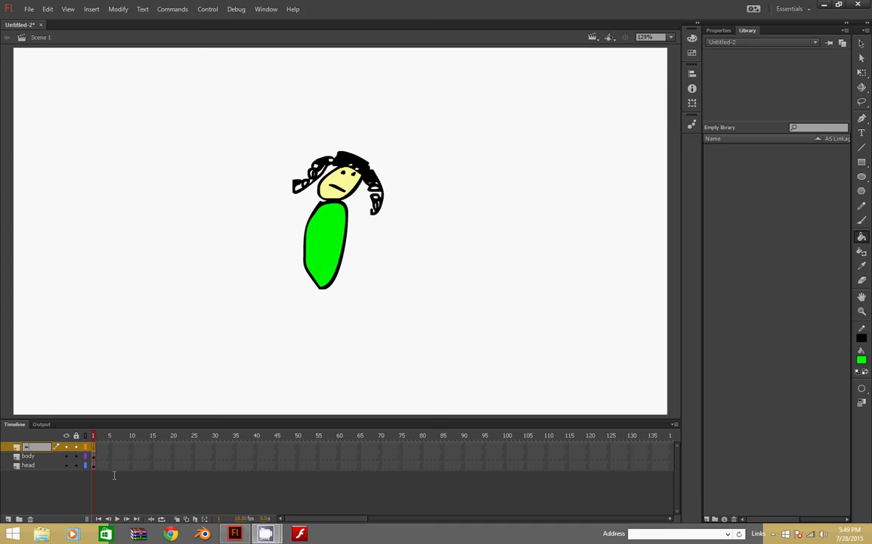
{"action": "type", "text": "eft arm"}
{"action": "key", "text": "Return"}
Brush a black left-arm outline down-left from the body
{"action": "key", "text": "b"}
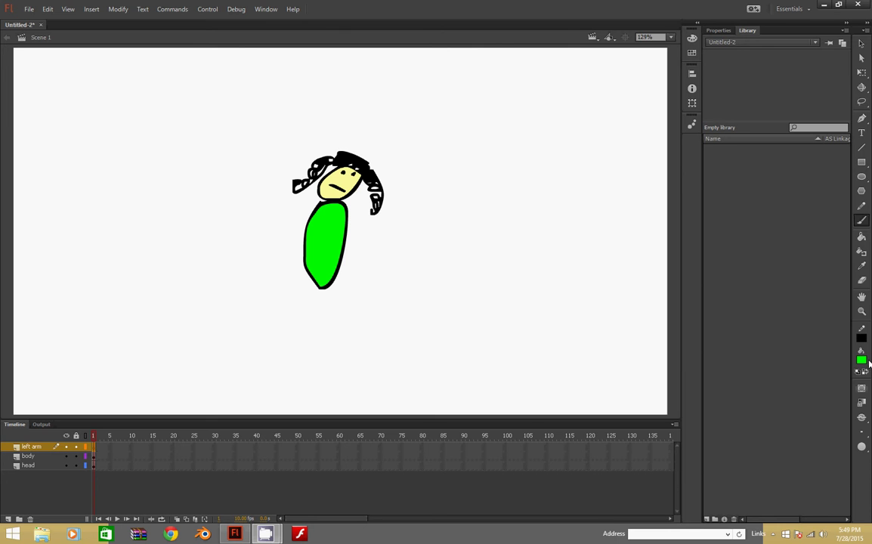
{"action": "left_click", "coordinate": [862, 363]}
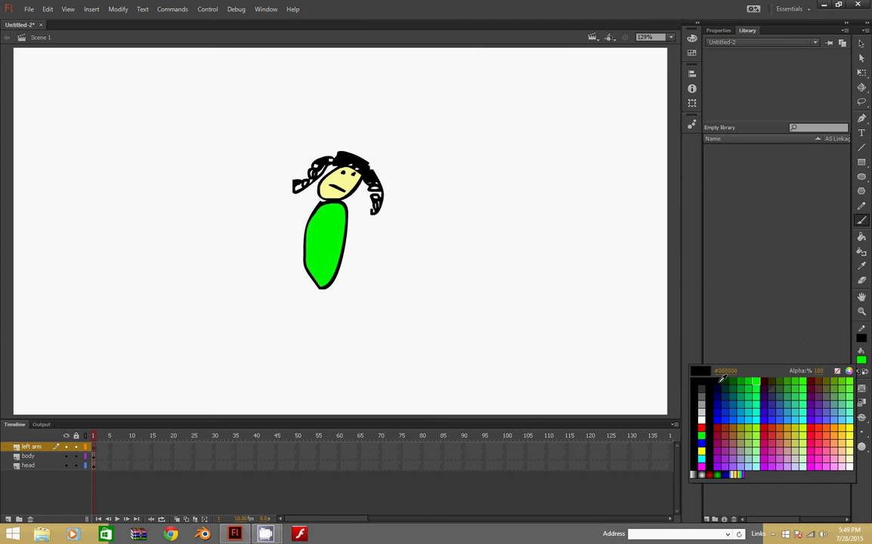
{"action": "left_click", "coordinate": [712, 378]}
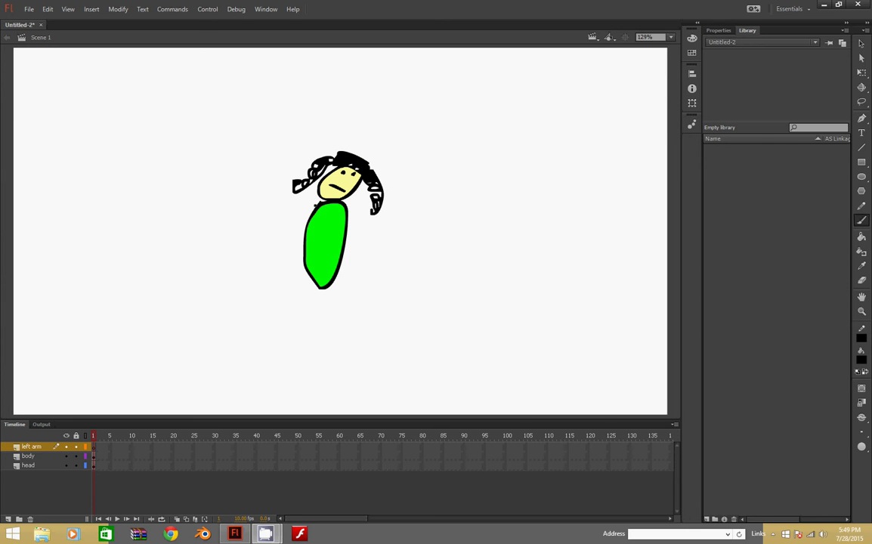
{"action": "mouse_move", "coordinate": [300, 211]}
{"action": "left_mouse_down"}
{"action": "mouse_move", "coordinate": [273, 252]}
{"action": "mouse_move", "coordinate": [308, 204]}
{"action": "left_mouse_up"}
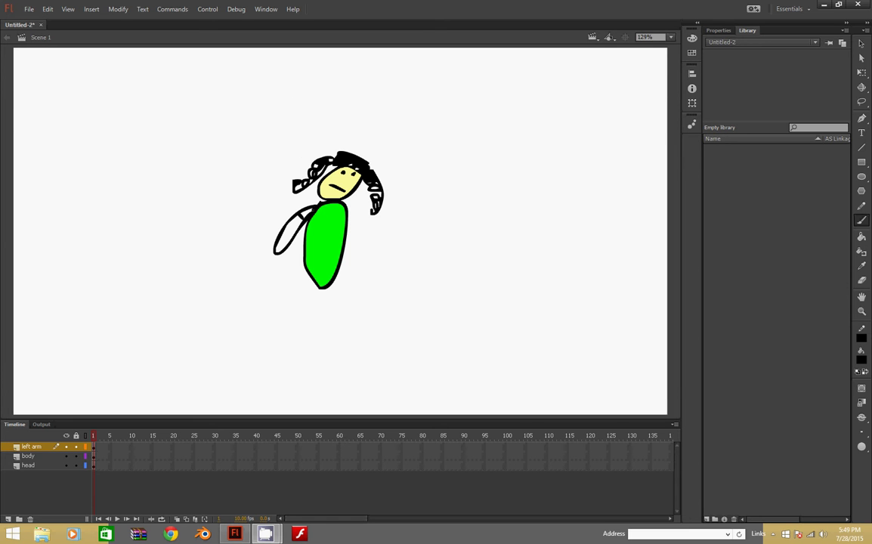
Fill the left arm pale yellow #FFFF99 with the Paint Bucket
{"action": "left_click", "coordinate": [861, 360]}
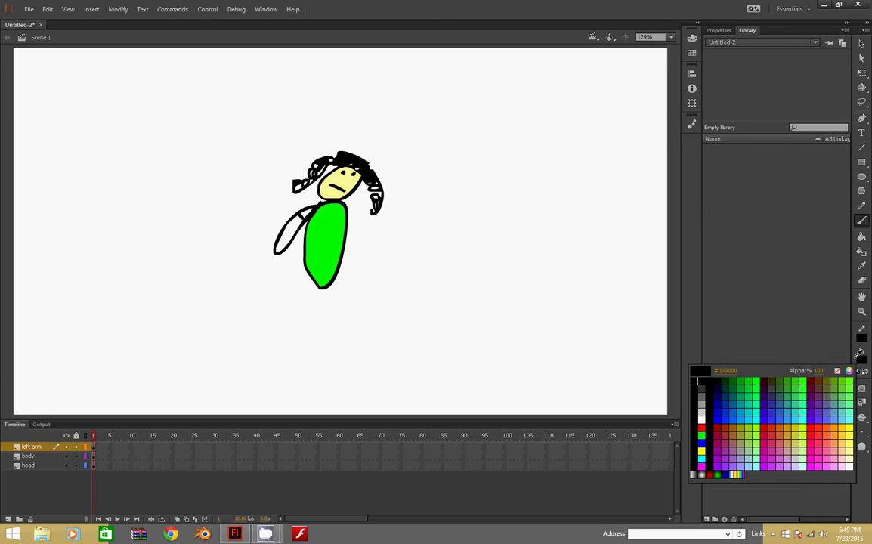
{"action": "left_click", "coordinate": [755, 380]}
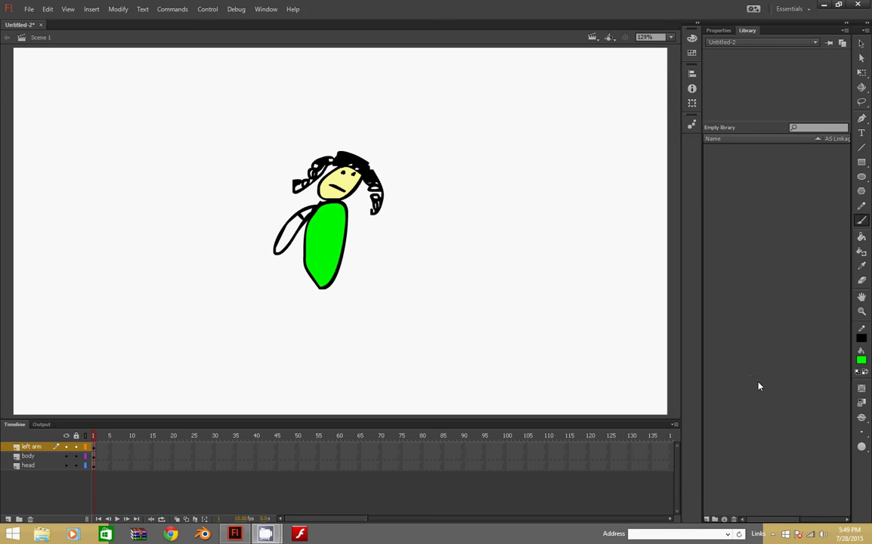
{"action": "left_click", "coordinate": [861, 237]}
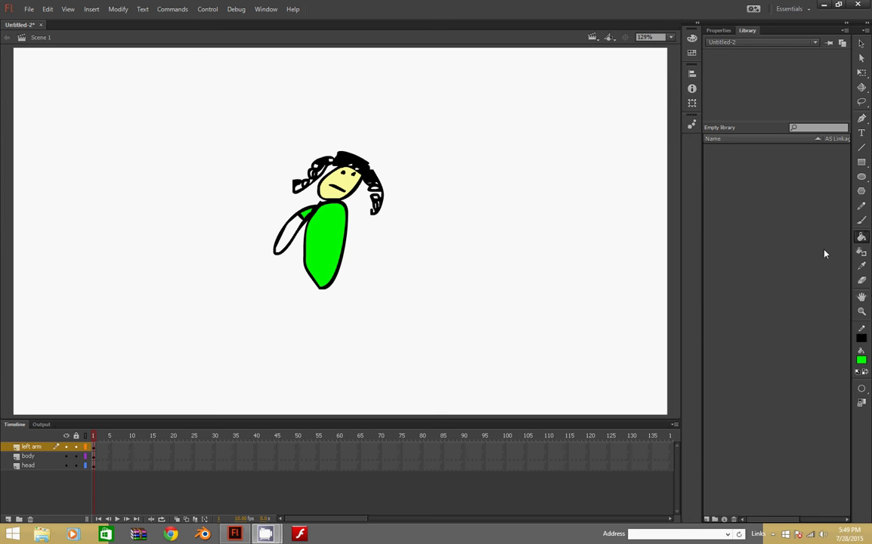
{"action": "left_click", "coordinate": [860, 353]}
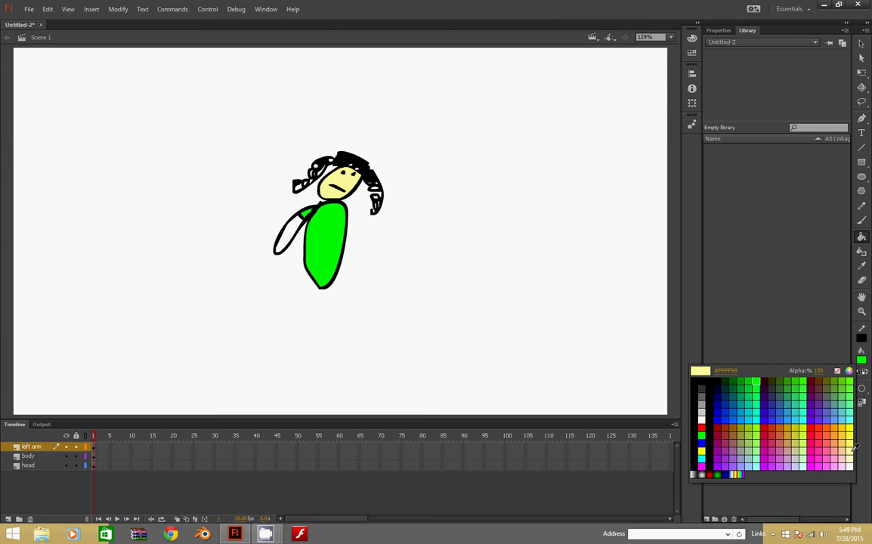
{"action": "left_click", "coordinate": [767, 401]}
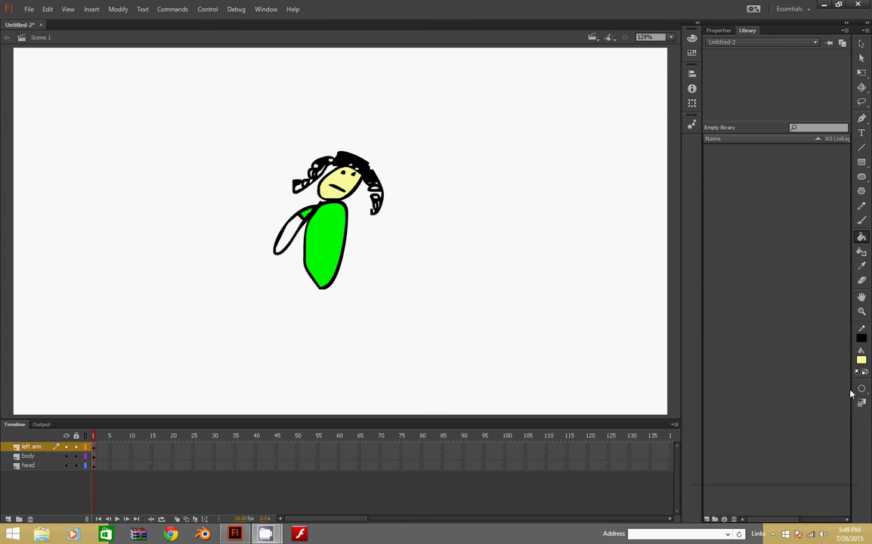
{"action": "left_click", "coordinate": [287, 234]}
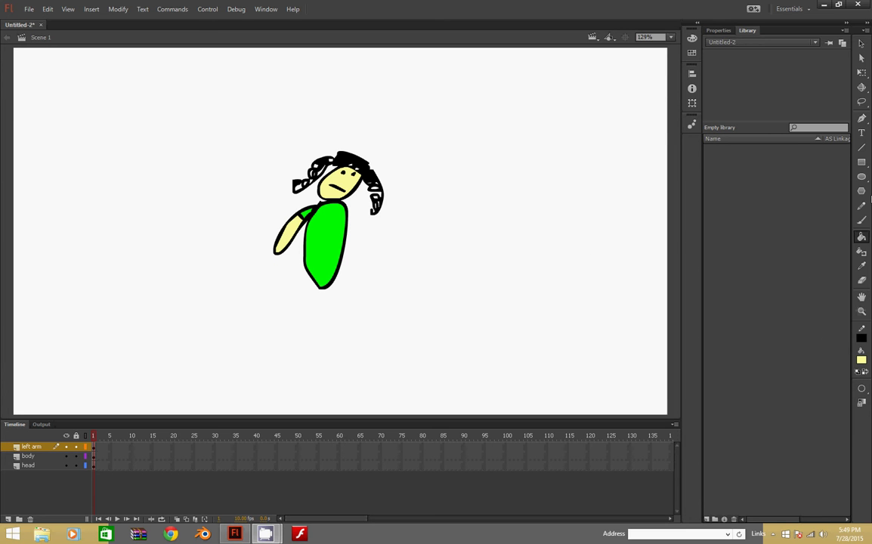
Switch back to the Brush with a black fill colour
{"action": "key", "text": "b"}
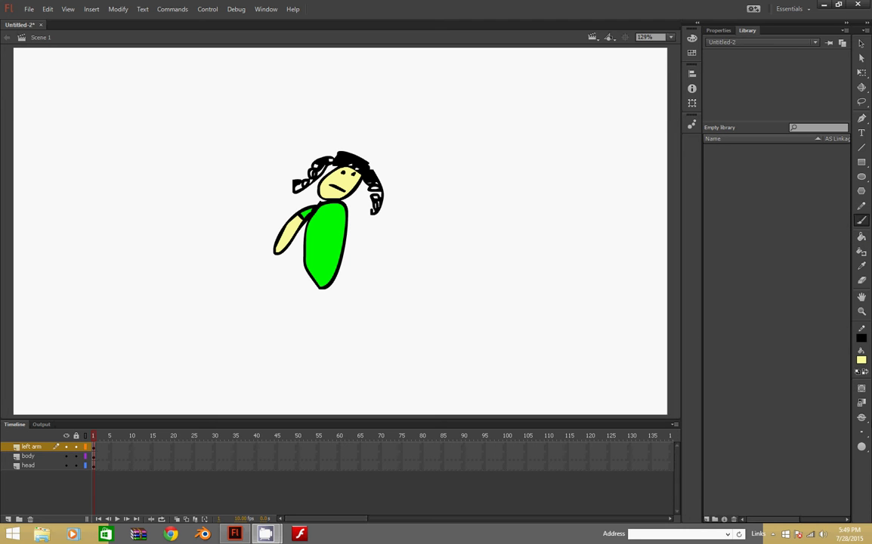
{"action": "left_click", "coordinate": [861, 361]}
{"action": "left_click", "coordinate": [711, 384]}
Brush the right arm from the right shoulder, then undo a trial green fill on it
{"action": "mouse_move", "coordinate": [347, 205]}
{"action": "left_mouse_down"}
{"action": "mouse_move", "coordinate": [378, 240]}
{"action": "mouse_move", "coordinate": [349, 211]}
{"action": "left_mouse_up"}
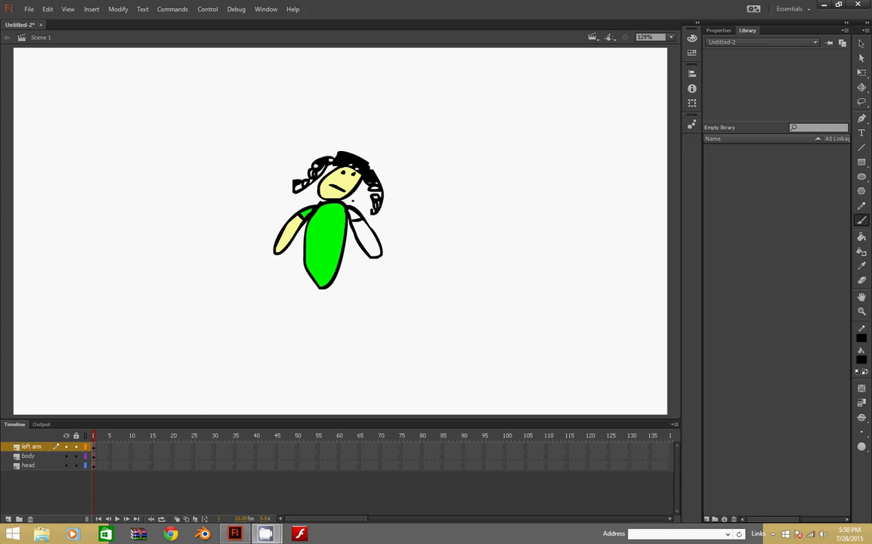
{"action": "left_click", "coordinate": [861, 359]}
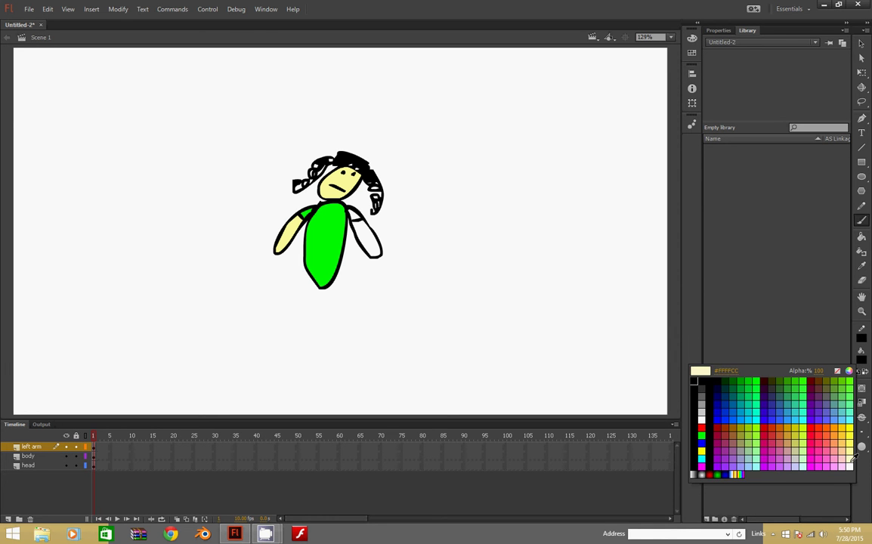
{"action": "left_click", "coordinate": [763, 379]}
{"action": "key", "text": "k"}
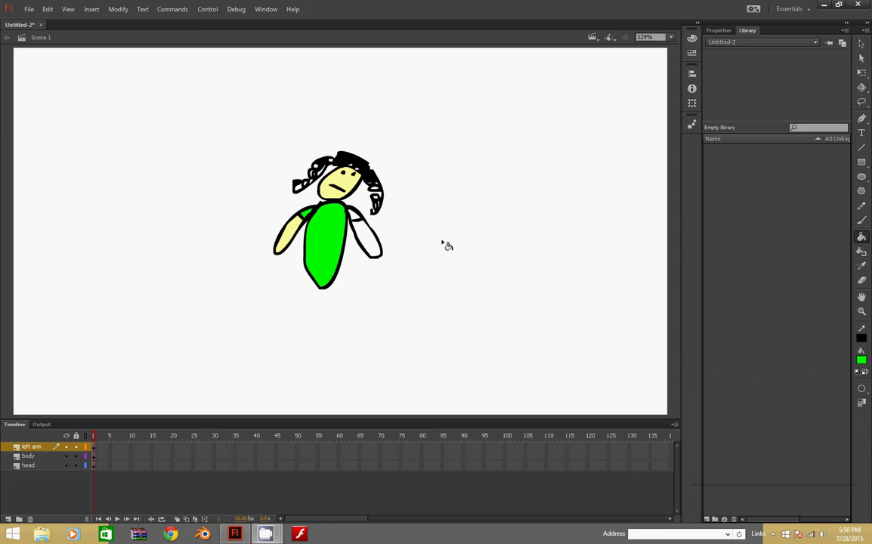
{"action": "left_click", "coordinate": [366, 230]}
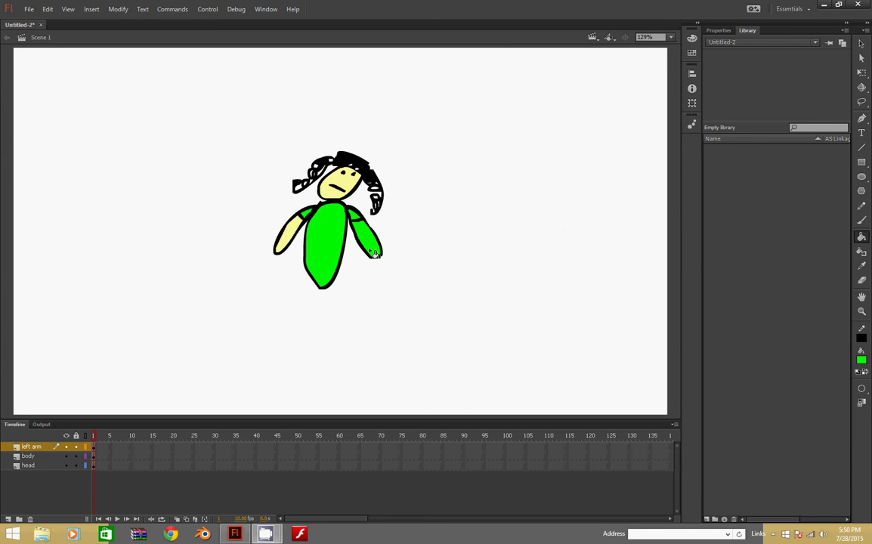
{"action": "key", "text": "ctrl+z"}
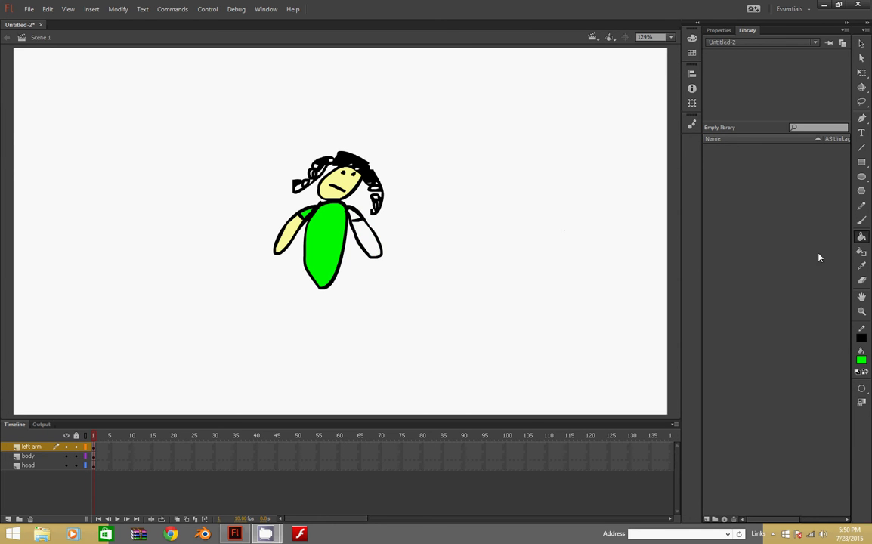
Fill the right shoulder area green #00FF00 as a sleeve
{"action": "left_click", "coordinate": [862, 220]}
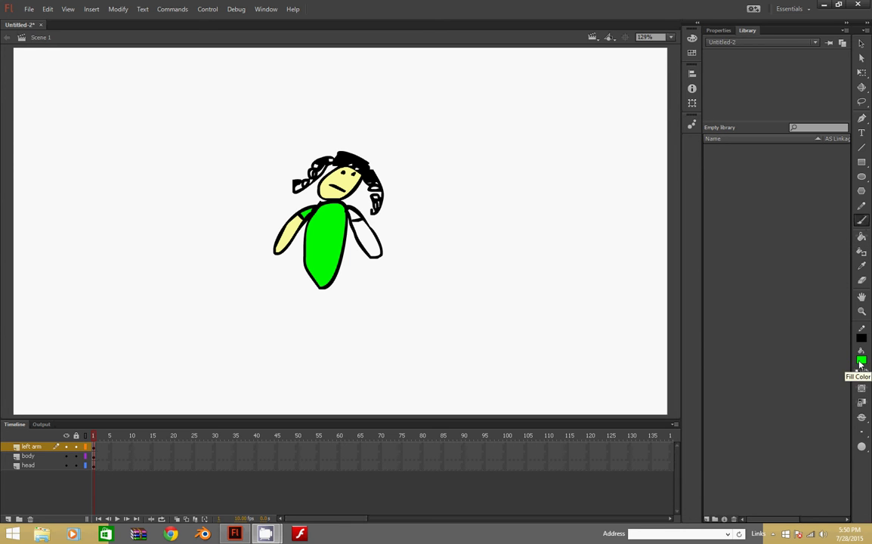
{"action": "left_click", "coordinate": [861, 360]}
{"action": "left_click", "coordinate": [721, 388]}
{"action": "left_click", "coordinate": [861, 360]}
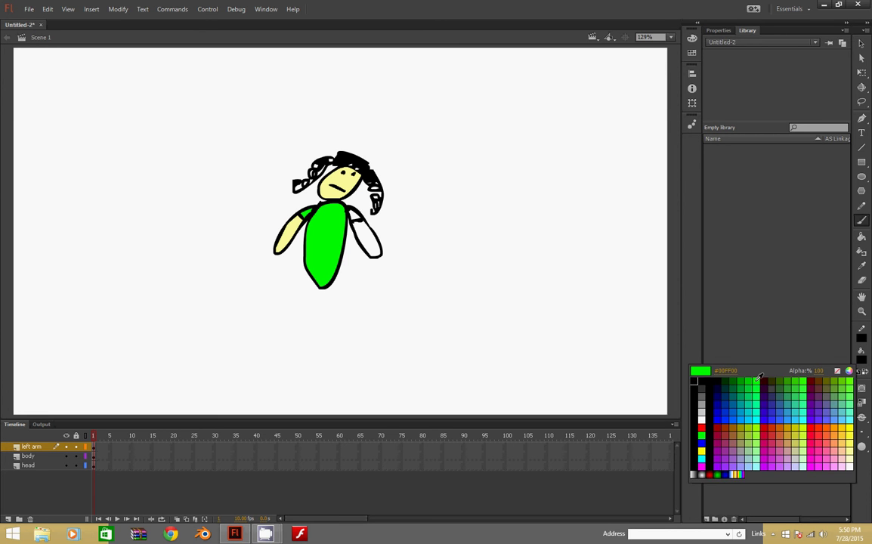
{"action": "left_click", "coordinate": [774, 376]}
{"action": "key", "text": "k"}
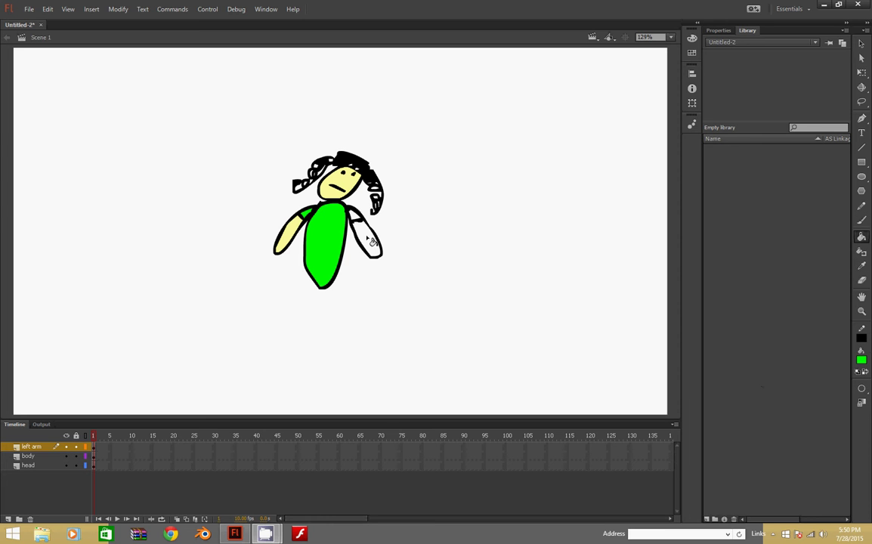
{"action": "left_click", "coordinate": [357, 219]}
Fill the rest of the right arm pale yellow #FFFF99
{"action": "left_click", "coordinate": [862, 361]}
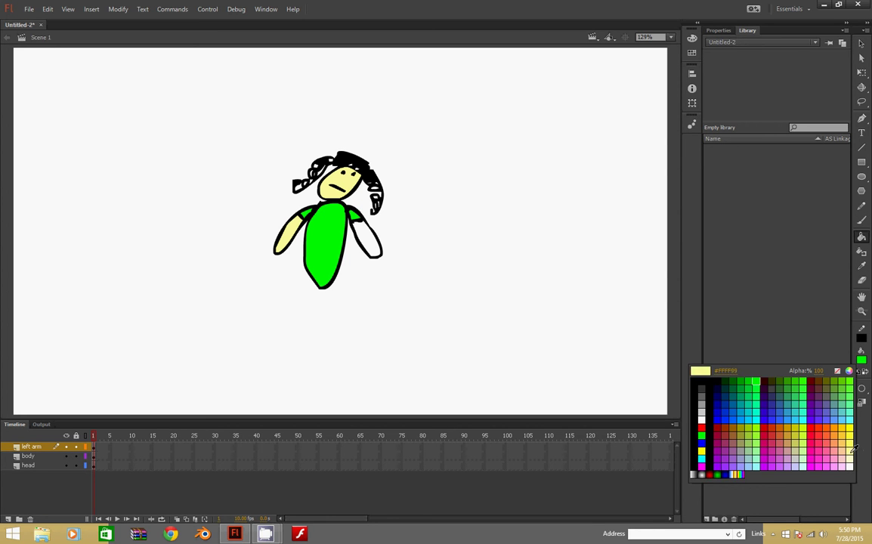
{"action": "left_click", "coordinate": [772, 406]}
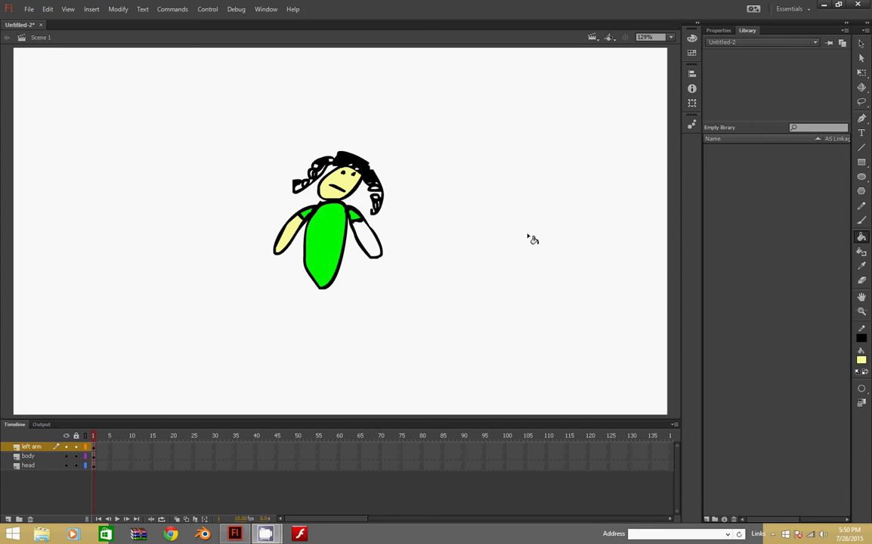
{"action": "left_click", "coordinate": [367, 236]}
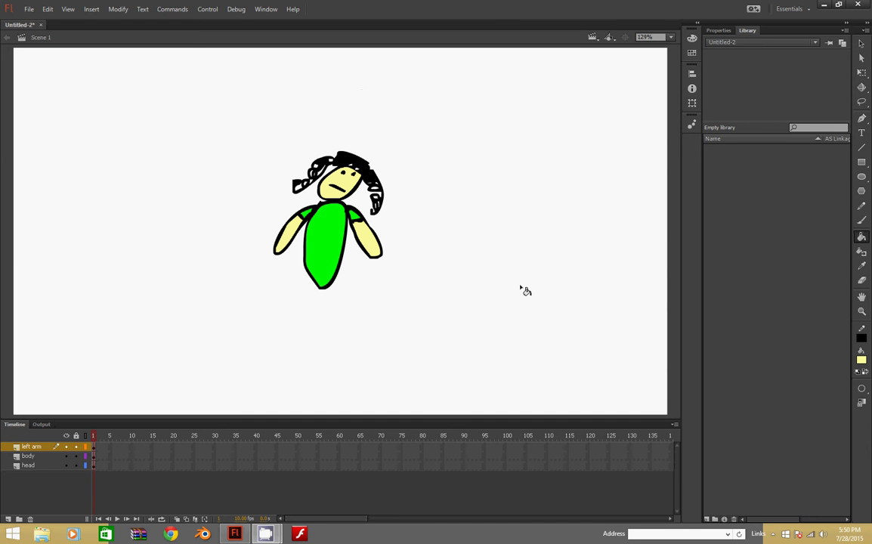
{"action": "left_click", "coordinate": [861, 220]}
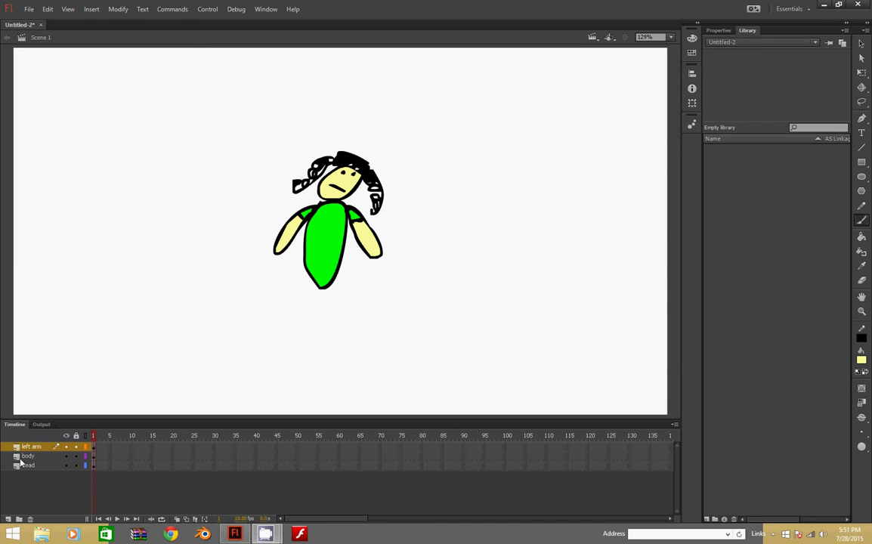
Undo the last two edits and refill the left arm pale yellow with the Paint Bucket
{"action": "key", "text": "ctrl+z"}
{"action": "key", "text": "ctrl+z"}
{"action": "key", "text": "ctrl+z"}
{"action": "key", "text": "ctrl+z"}
{"action": "key", "text": "ctrl+z"}
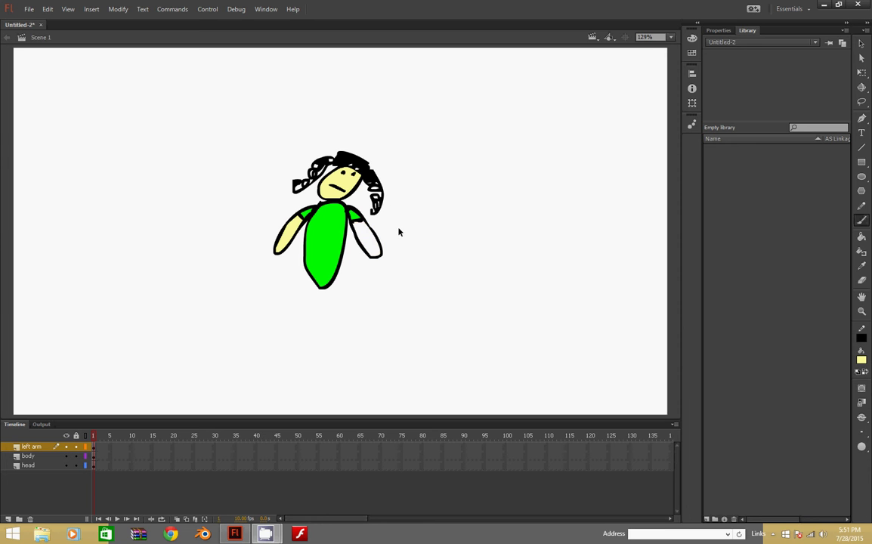
{"action": "key", "text": "ctrl+z"}
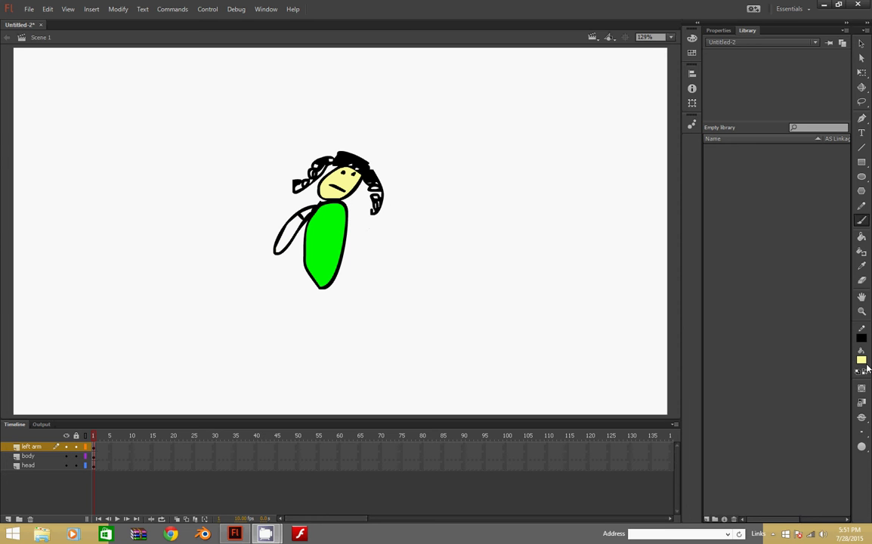
{"action": "left_click", "coordinate": [862, 236]}
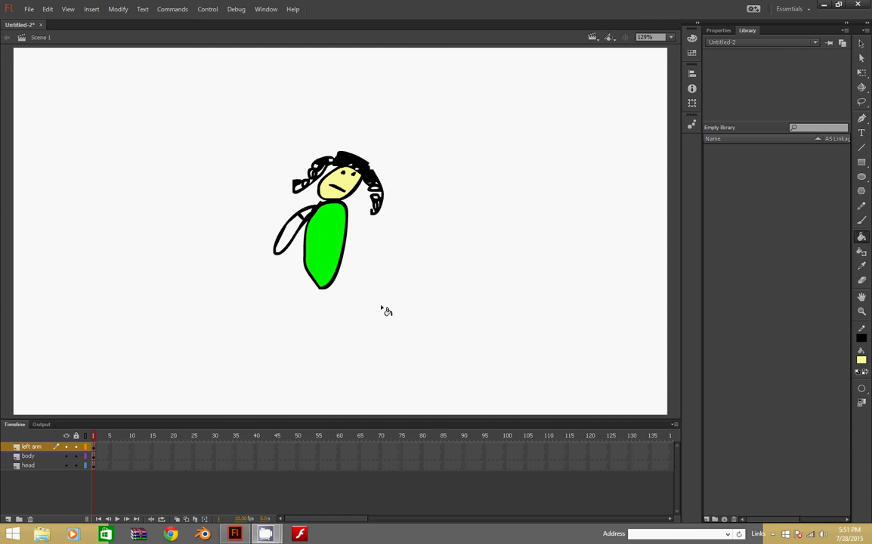
{"action": "left_click", "coordinate": [286, 237]}
Try a green fill on the left arm, then undo it
{"action": "left_click", "coordinate": [861, 360]}
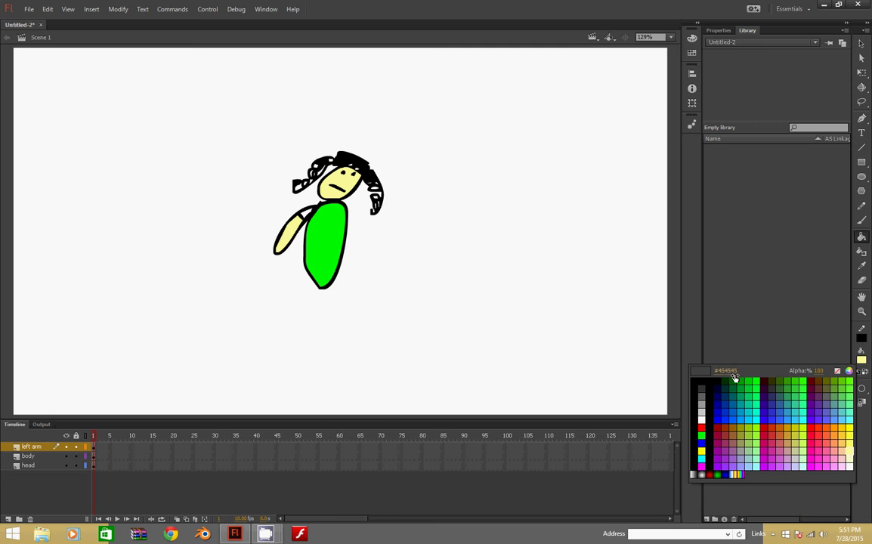
{"action": "left_click", "coordinate": [757, 378]}
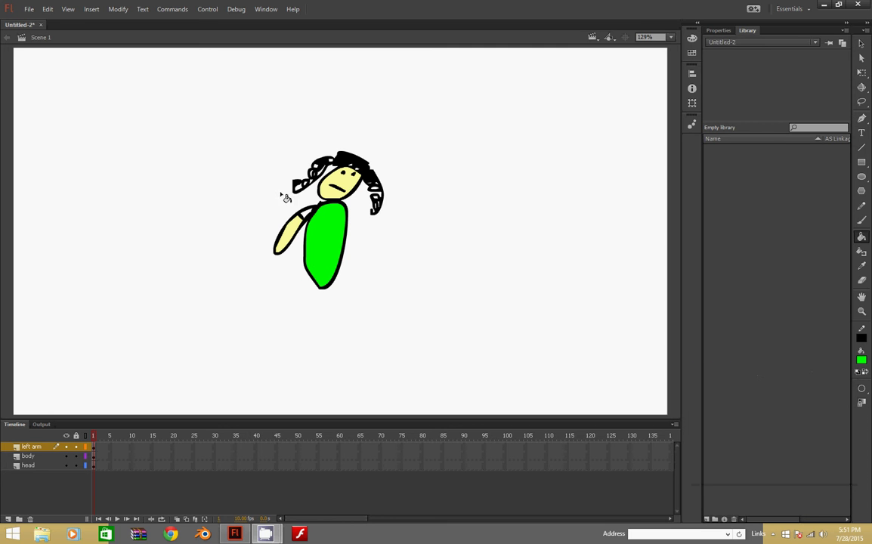
{"action": "left_click", "coordinate": [312, 216]}
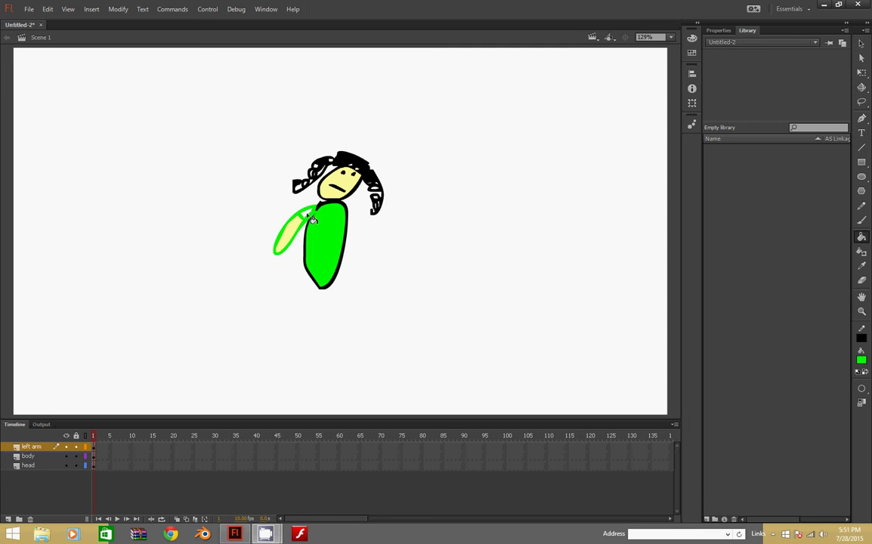
{"action": "key", "text": "ctrl+z"}
Add a new layer above the left arm layer and name it 'right arm'
{"action": "left_click", "coordinate": [8, 519]}
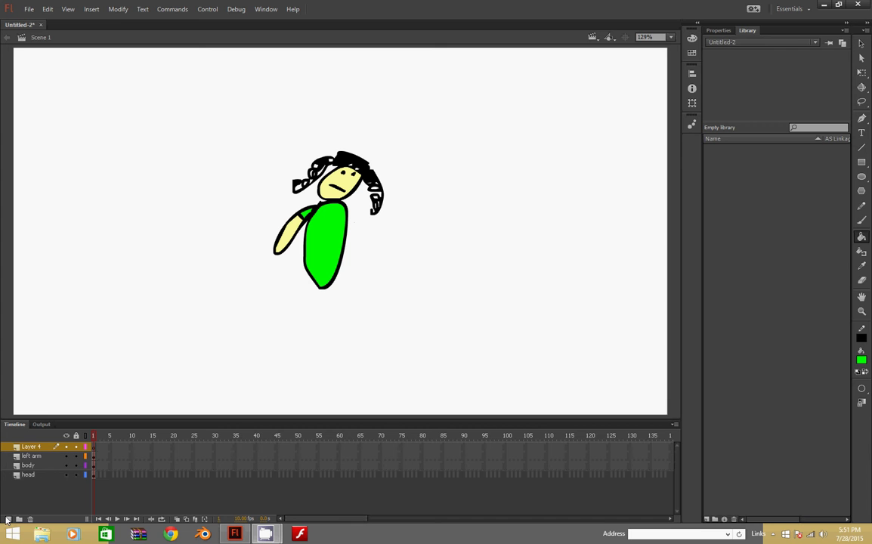
{"action": "double_click", "coordinate": [30, 447]}
{"action": "type", "text": "right arm"}
{"action": "key", "text": "Return"}
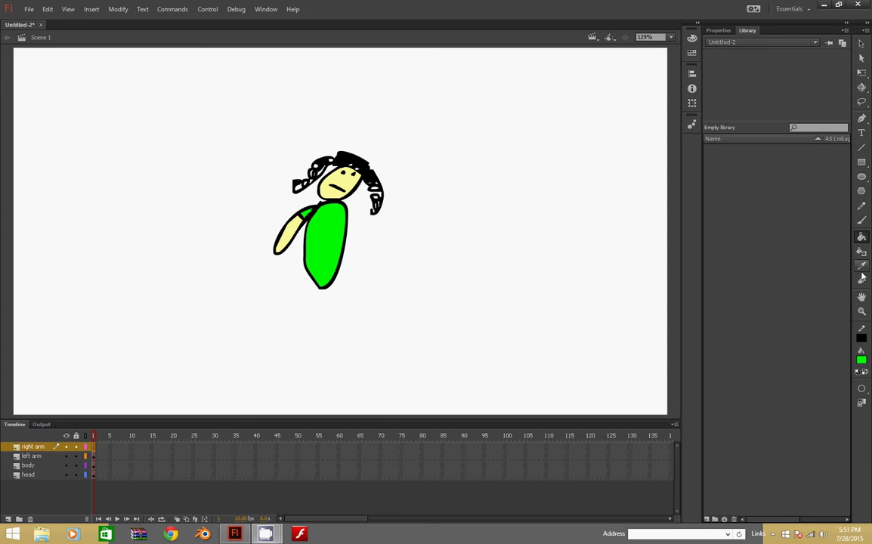
Brush a black outline of the right arm beside the body
{"action": "left_click", "coordinate": [861, 221]}
{"action": "left_click", "coordinate": [862, 360]}
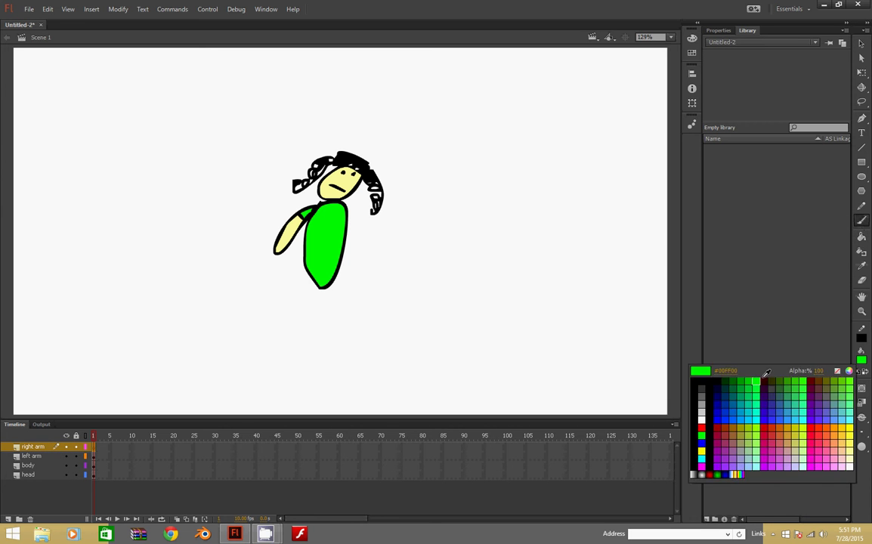
{"action": "left_click", "coordinate": [723, 379]}
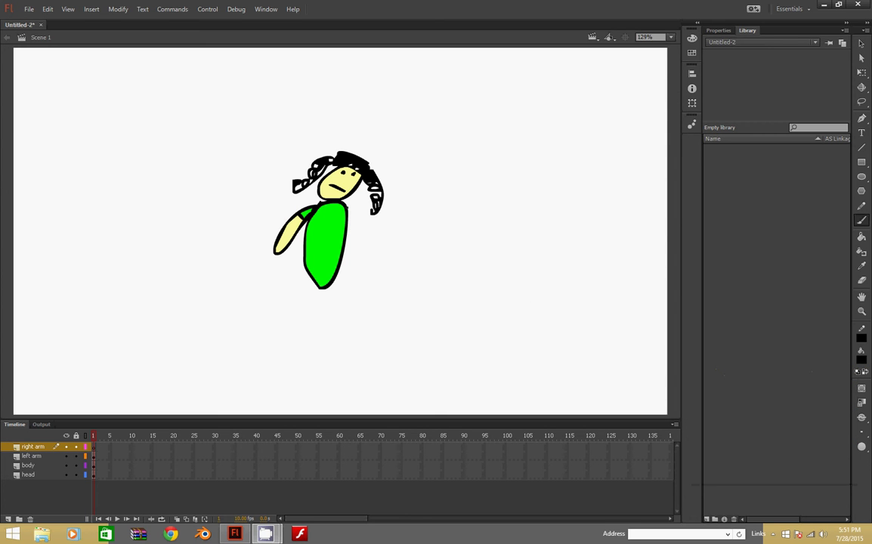
{"action": "mouse_move", "coordinate": [352, 206]}
{"action": "left_mouse_down"}
{"action": "mouse_move", "coordinate": [366, 246]}
{"action": "mouse_move", "coordinate": [362, 264]}
{"action": "mouse_move", "coordinate": [351, 213]}
{"action": "left_mouse_up"}
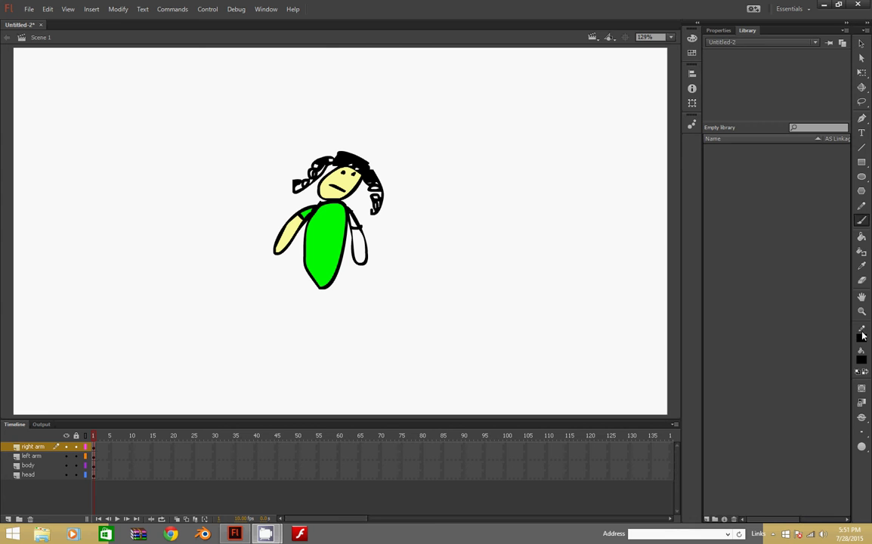
Fill the right sleeve green and the right arm #FFFF99, then add a new layer
{"action": "left_click", "coordinate": [861, 359]}
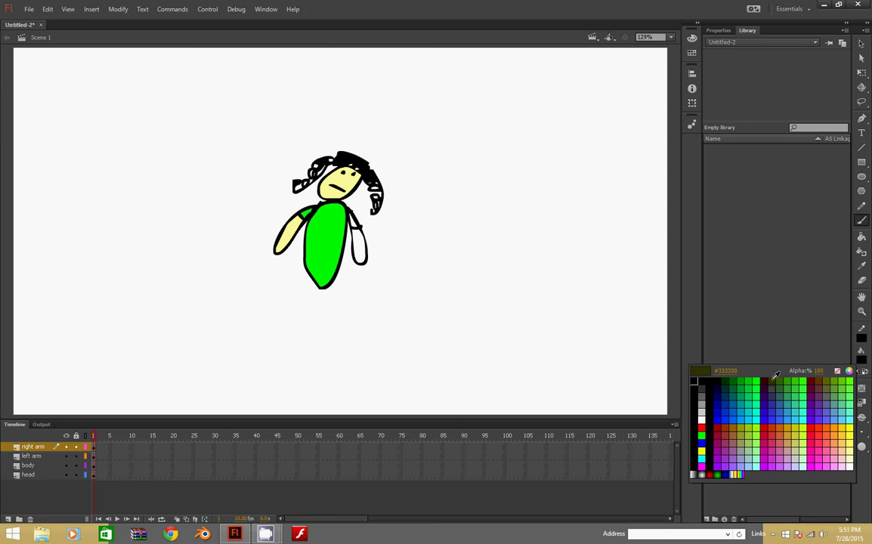
{"action": "left_click", "coordinate": [757, 380]}
{"action": "key", "text": "k"}
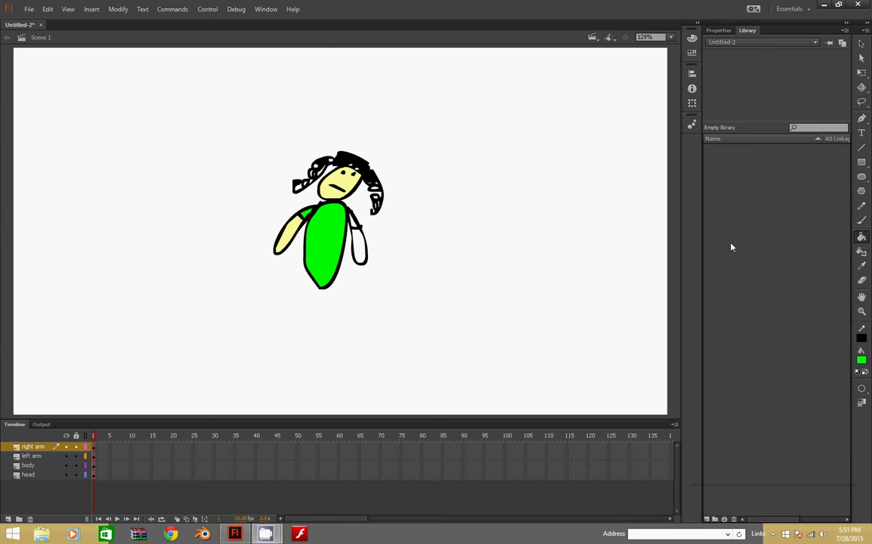
{"action": "left_click", "coordinate": [862, 362]}
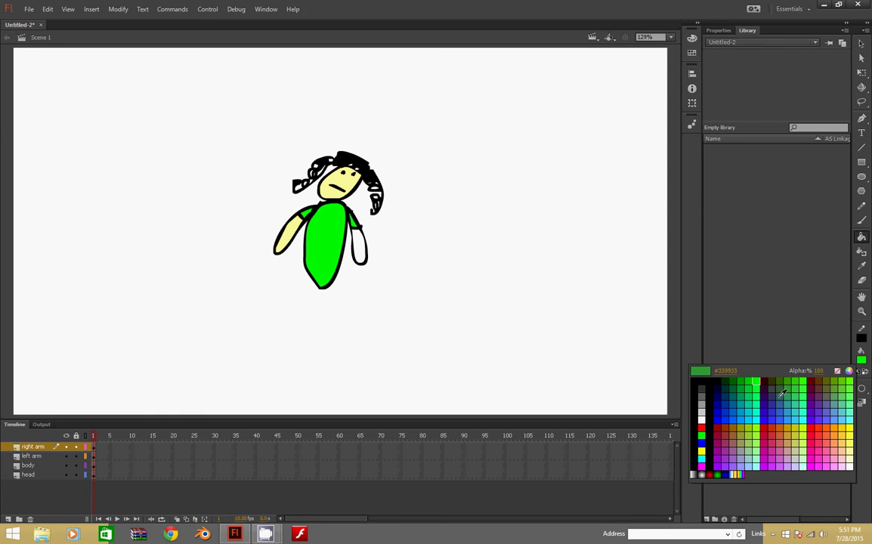
{"action": "left_click", "coordinate": [850, 447]}
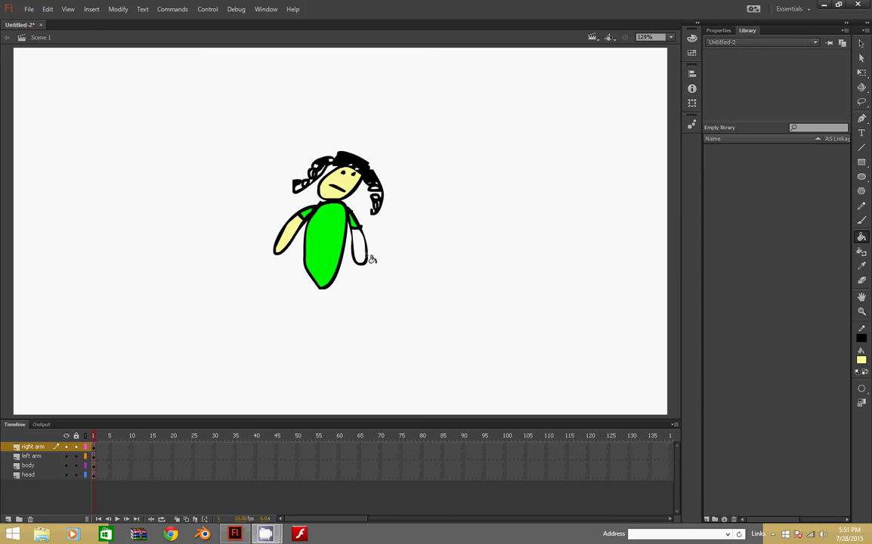
{"action": "left_click", "coordinate": [365, 250]}
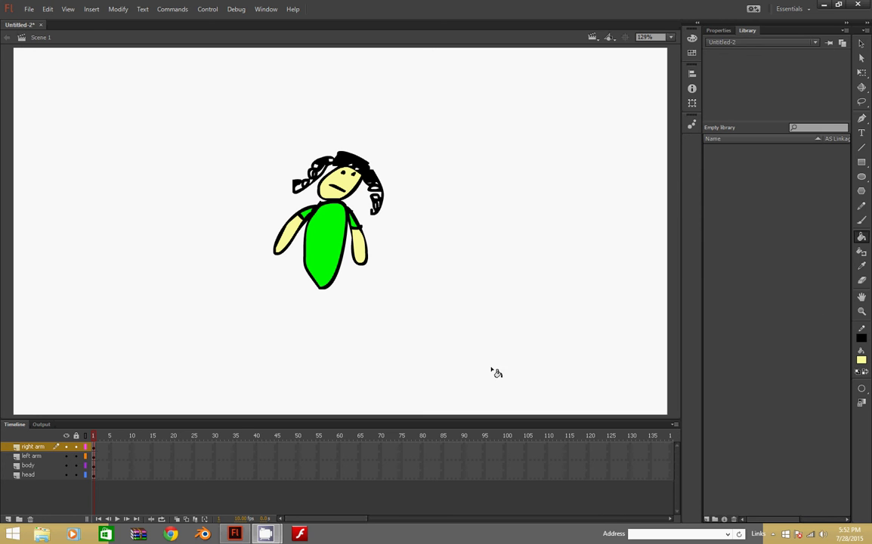
{"action": "left_click", "coordinate": [8, 519]}
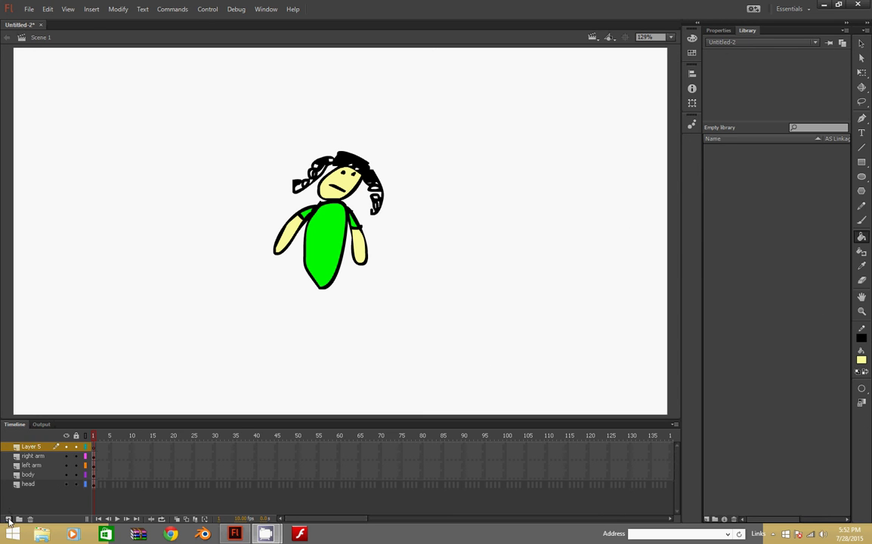
Rename the new top layer to 'left leg'
{"action": "double_click", "coordinate": [33, 447]}
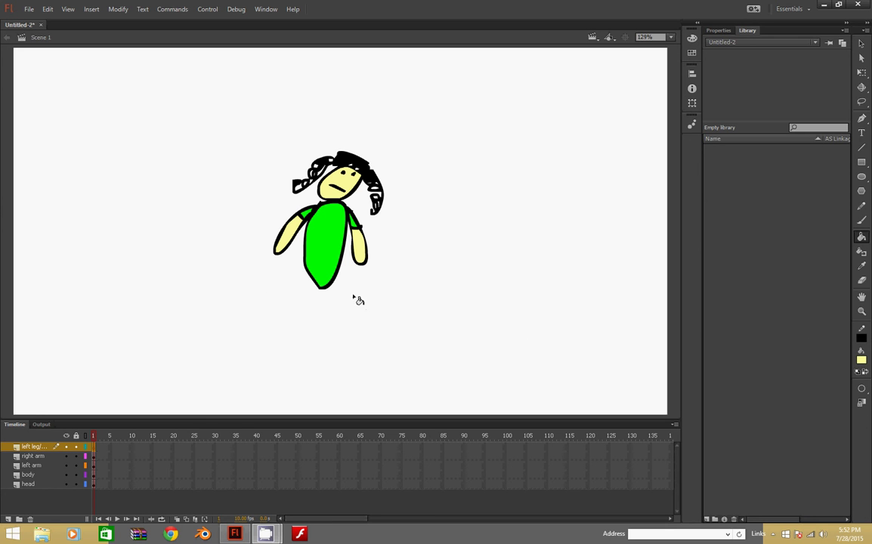
{"action": "double_click", "coordinate": [33, 448]}
{"action": "type", "text": "lef"}
{"action": "type", "text": "tleg/left"}
Select the Brush tool with a black fill colour
{"action": "left_click", "coordinate": [861, 360]}
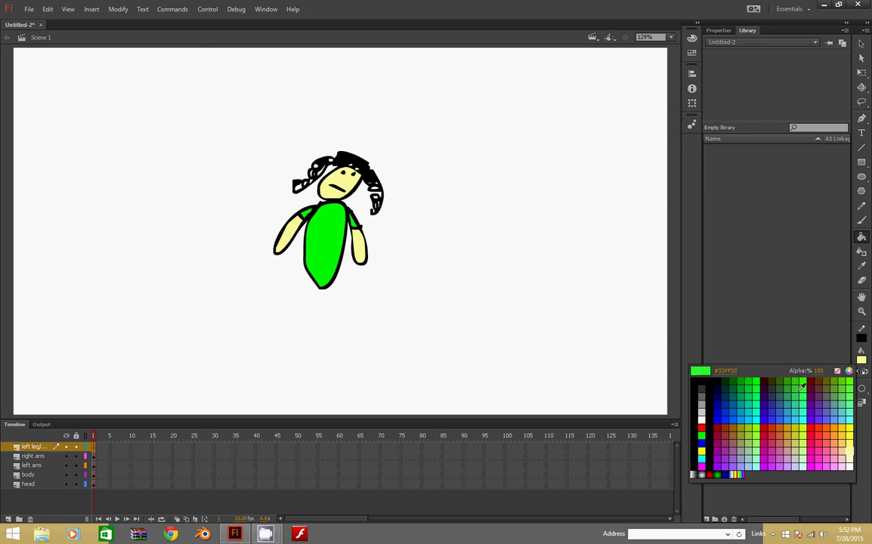
{"action": "left_click", "coordinate": [720, 402]}
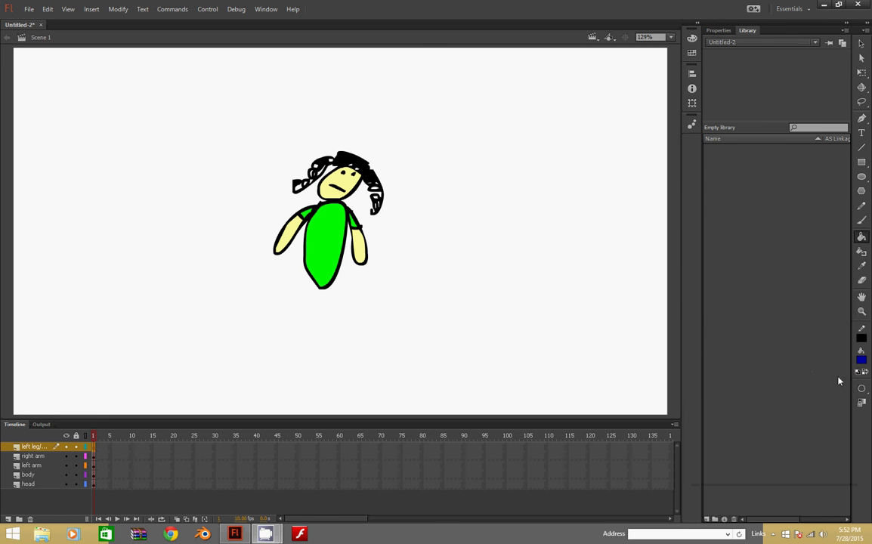
{"action": "left_click", "coordinate": [861, 360]}
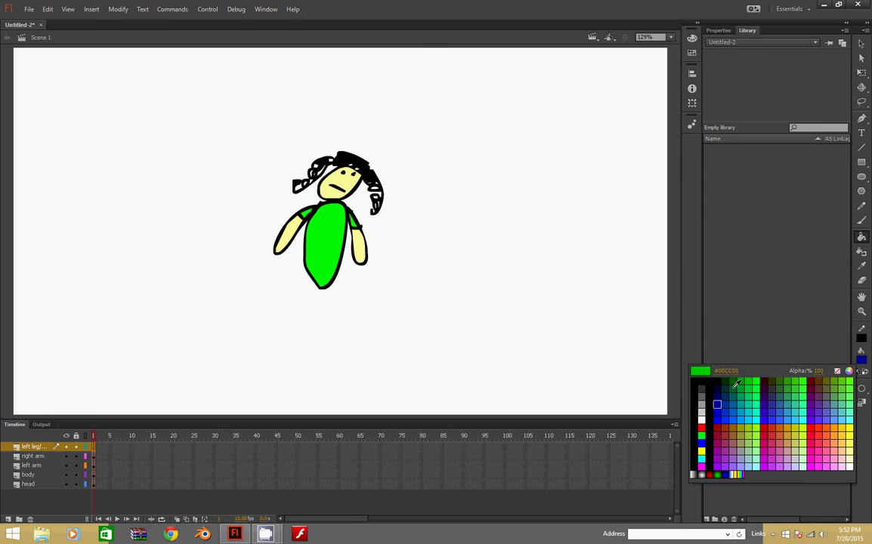
{"action": "left_click", "coordinate": [717, 404]}
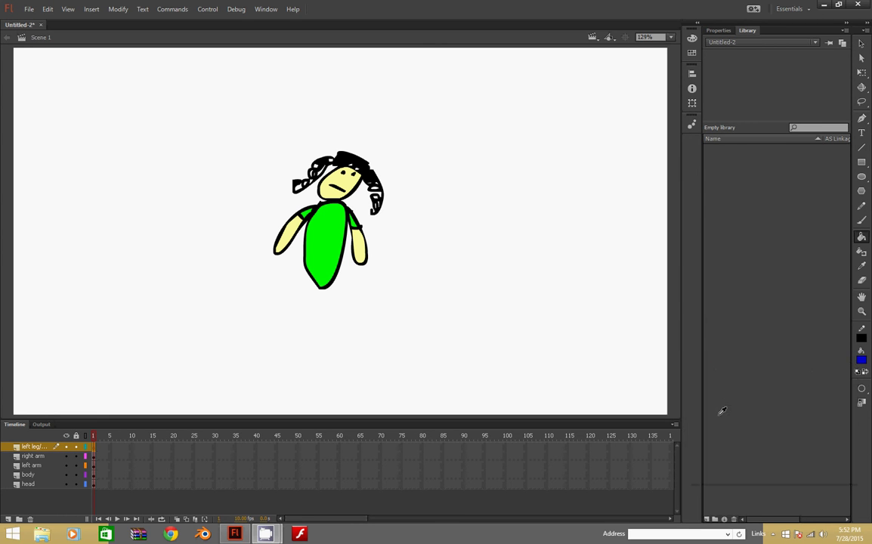
{"action": "left_click", "coordinate": [862, 361]}
{"action": "left_click", "coordinate": [716, 412]}
{"action": "key", "text": "b"}
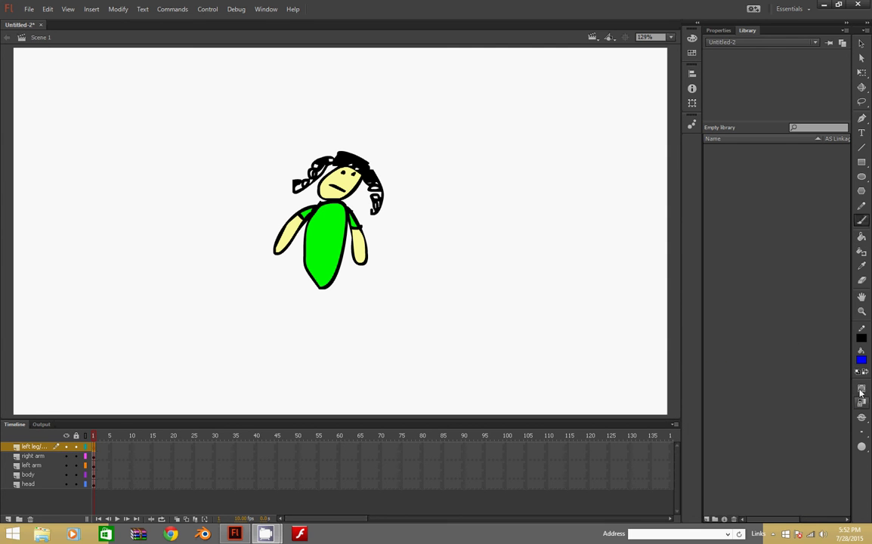
{"action": "left_click", "coordinate": [861, 362]}
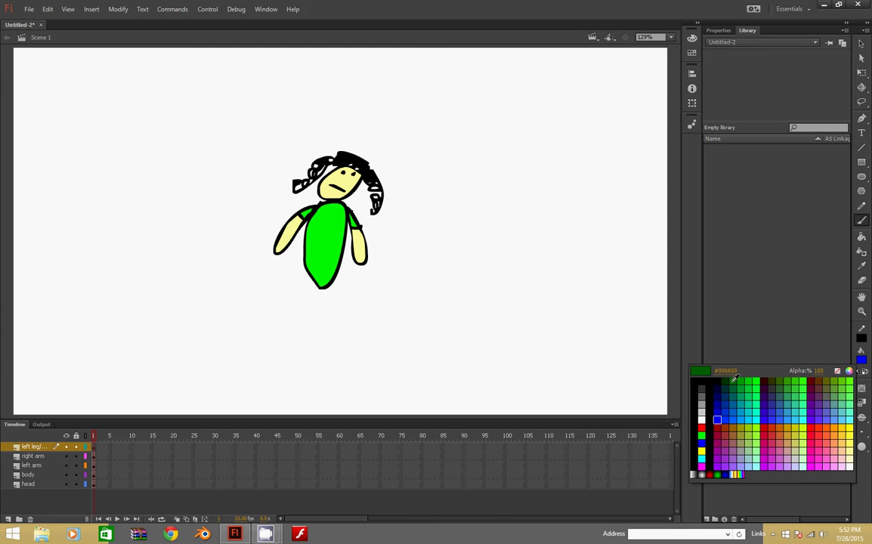
{"action": "left_click", "coordinate": [649, 341]}
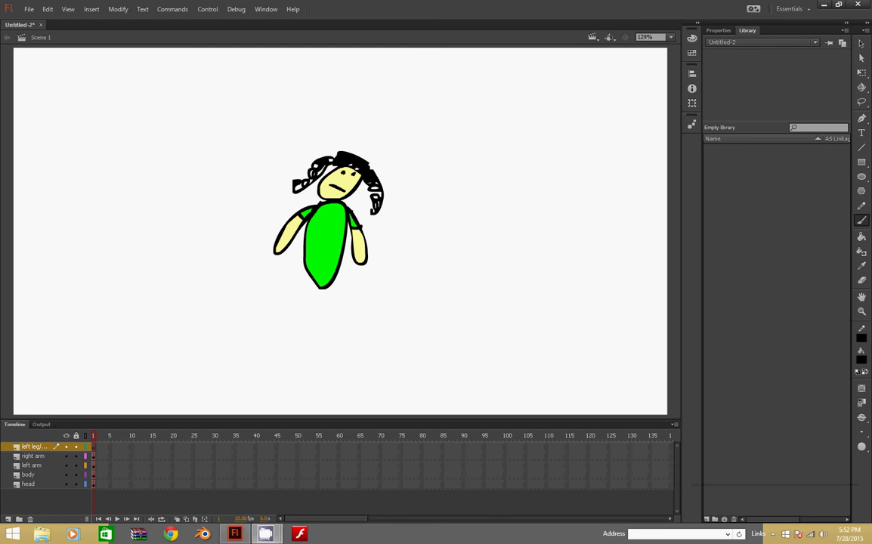
Brush black outlines of both legs and feet, joined by a short curve, beneath the body
{"action": "mouse_move", "coordinate": [308, 287]}
{"action": "left_mouse_down"}
{"action": "mouse_move", "coordinate": [300, 346]}
{"action": "mouse_move", "coordinate": [320, 346]}
{"action": "mouse_move", "coordinate": [322, 312]}
{"action": "mouse_move", "coordinate": [333, 305]}
{"action": "mouse_move", "coordinate": [337, 346]}
{"action": "mouse_move", "coordinate": [339, 284]}
{"action": "mouse_move", "coordinate": [307, 278]}
{"action": "left_mouse_up"}
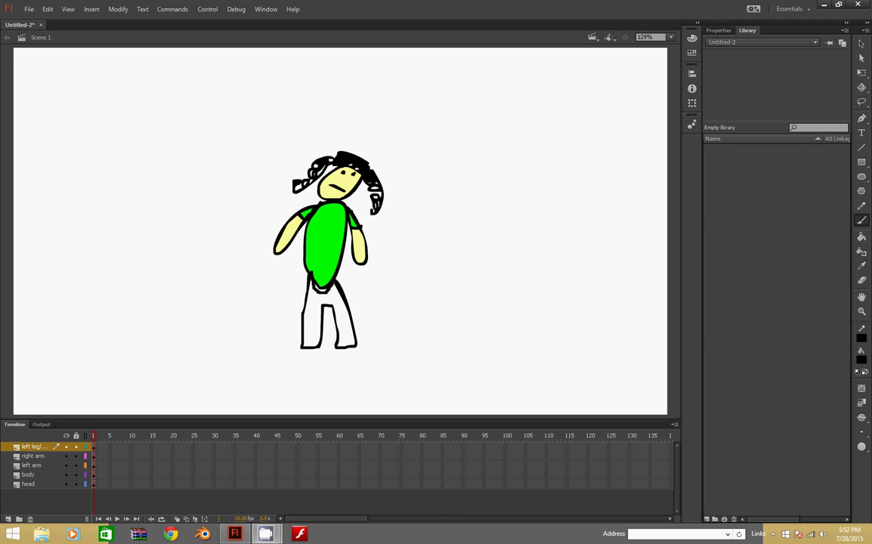
{"action": "left_click_drag", "start_coordinate": [311, 281], "coordinate": [324, 290]}
{"action": "left_click", "coordinate": [861, 359]}
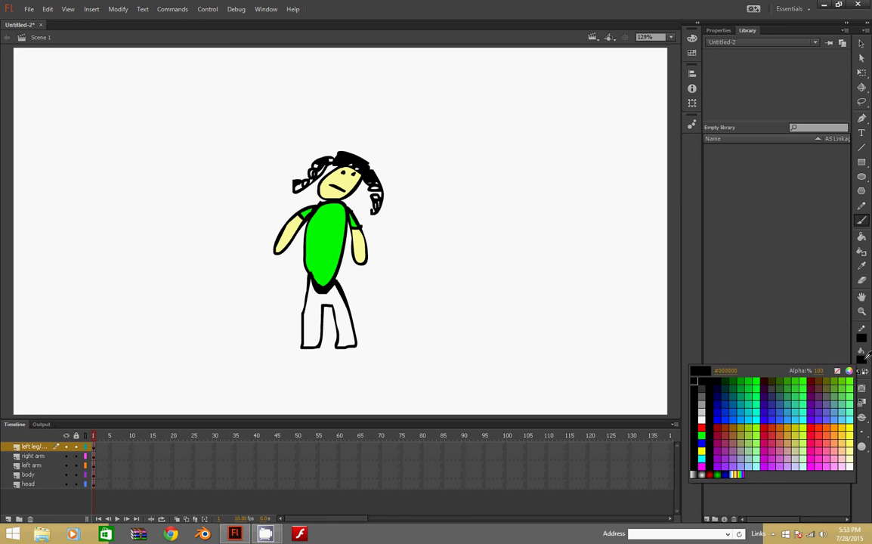
Fill the legs blue with the Paint Bucket
{"action": "left_click", "coordinate": [720, 418]}
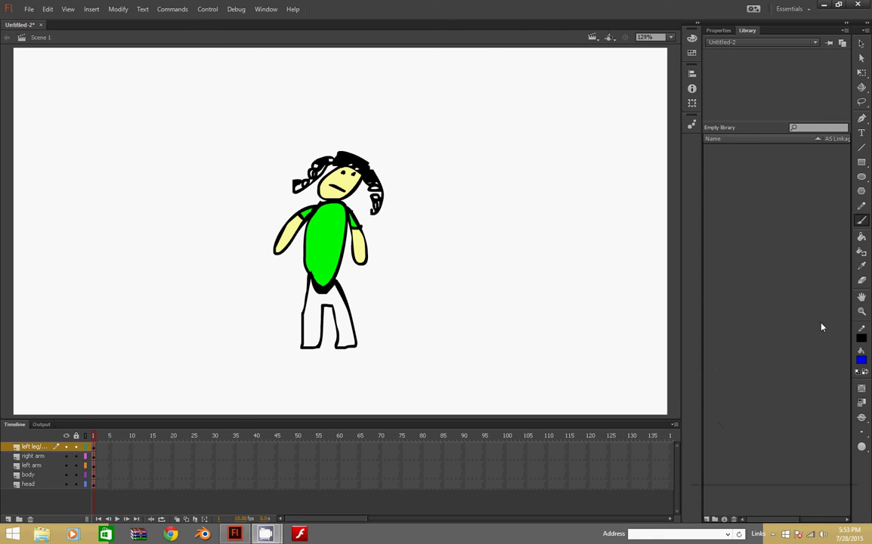
{"action": "left_click", "coordinate": [861, 236]}
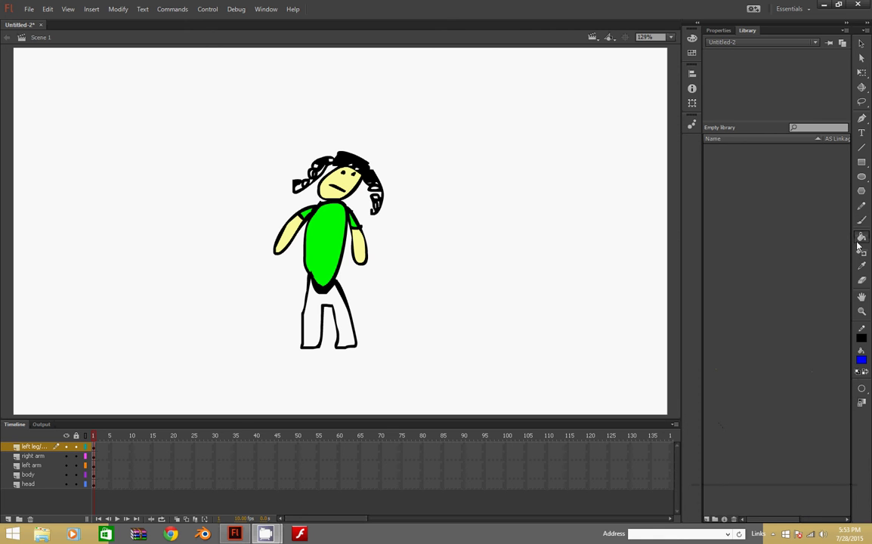
{"action": "left_click", "coordinate": [347, 335]}
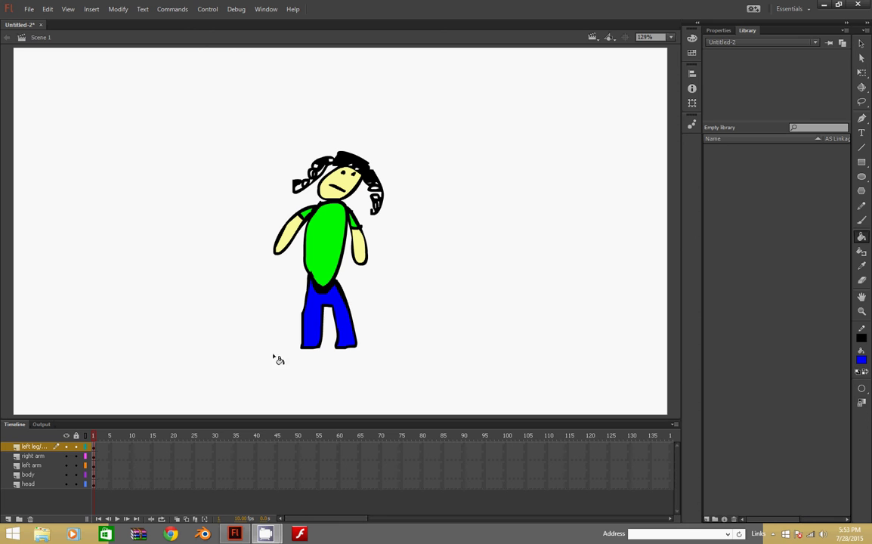
Rename the legs layer to 'pants', deselect, and add a new layer above it
{"action": "double_click", "coordinate": [34, 447]}
{"action": "key", "text": "BackSpace"}
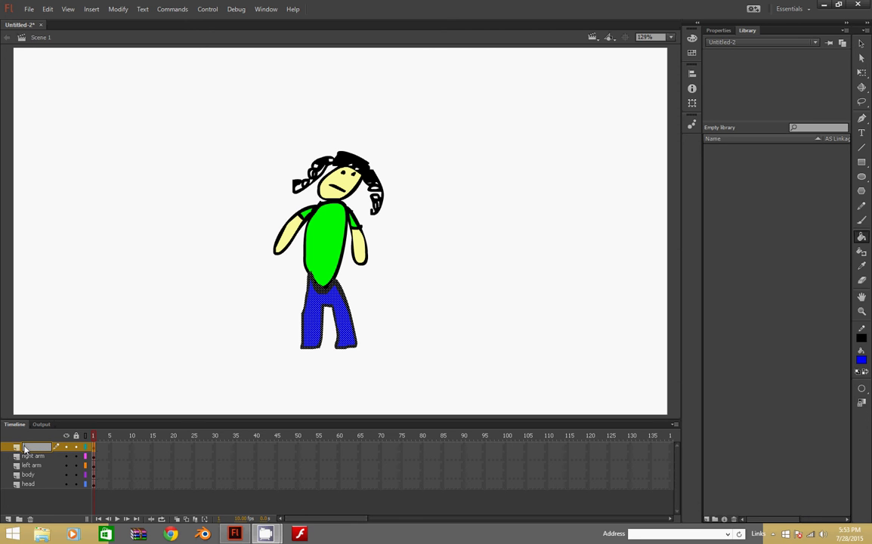
{"action": "type", "text": "pants"}
{"action": "key", "text": "Return"}
{"action": "left_click", "coordinate": [43, 501]}
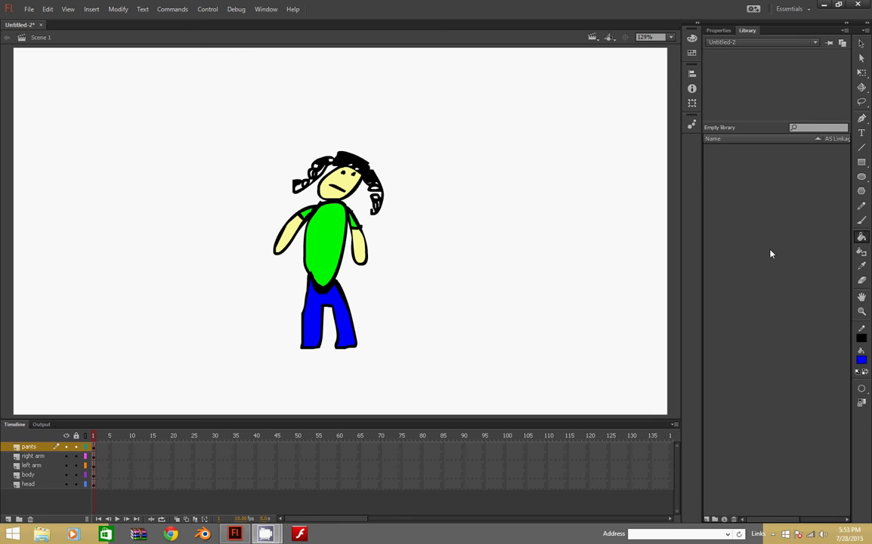
{"action": "left_click", "coordinate": [8, 519]}
Name the new layer 'shoes' and rename the pants layer to 'pants/legs'
{"action": "type", "text": "shor"}
{"action": "type", "text": "es"}
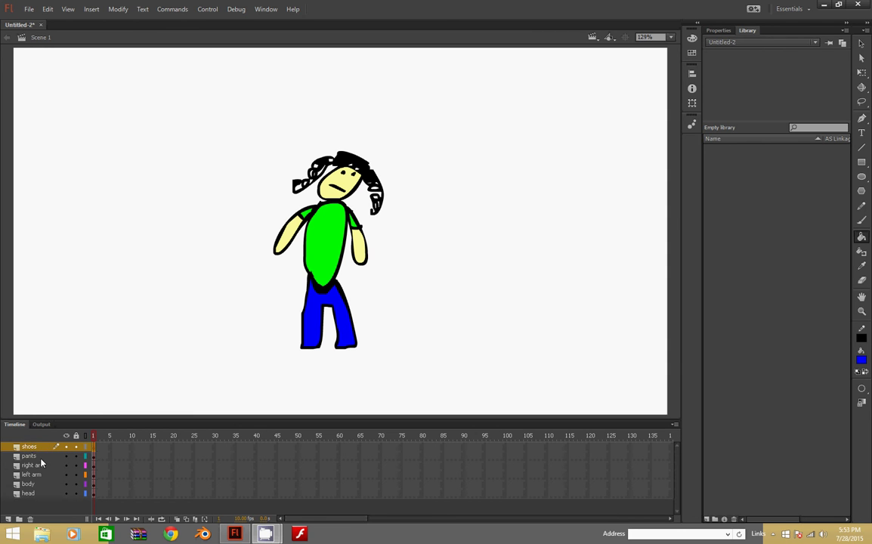
{"action": "left_click", "coordinate": [29, 457]}
{"action": "type", "text": "pants"}
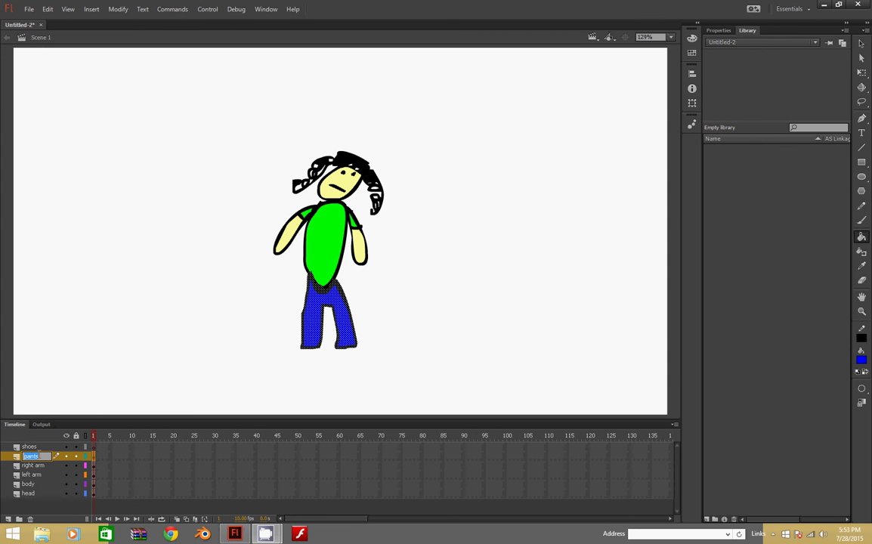
{"action": "type", "text": "/legs"}
{"action": "key", "text": "Return"}
On the shoes layer, brush black shoe outlines and fill both shoes black
{"action": "left_click", "coordinate": [28, 447]}
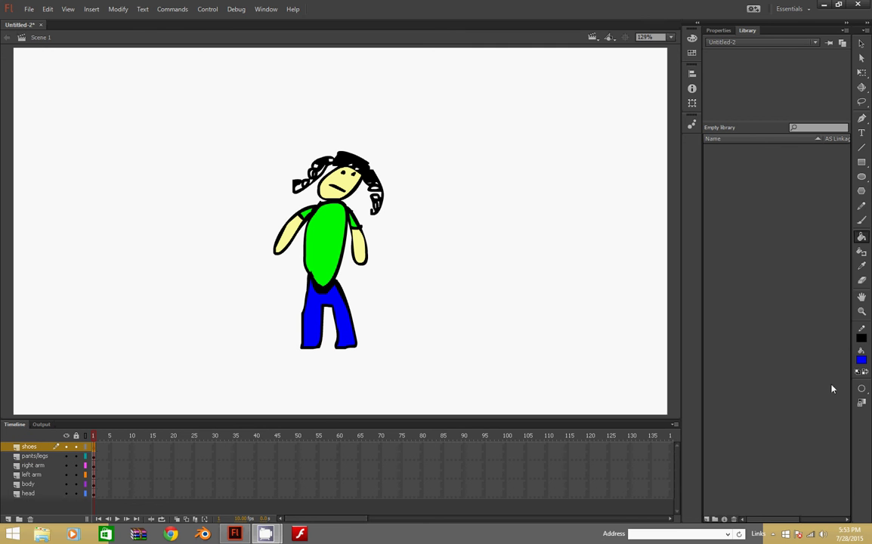
{"action": "left_click", "coordinate": [862, 359]}
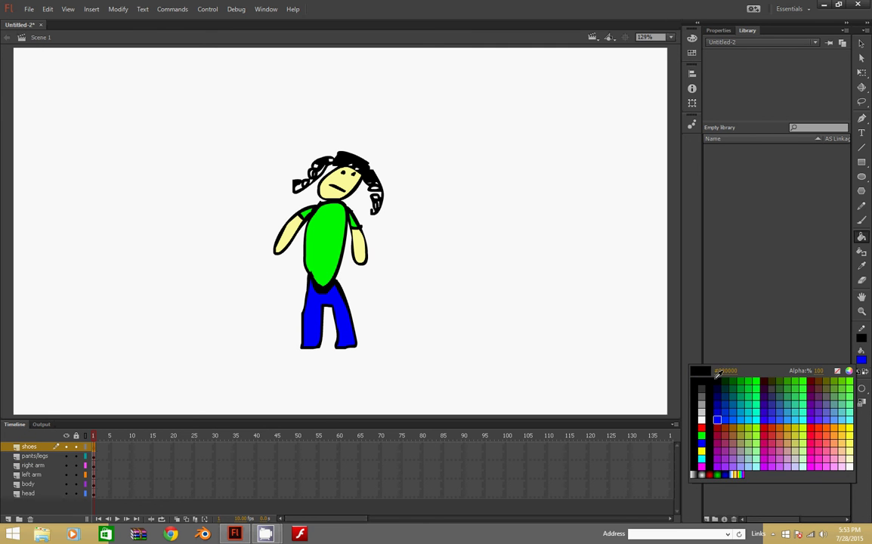
{"action": "left_click", "coordinate": [701, 387]}
{"action": "left_click", "coordinate": [862, 221]}
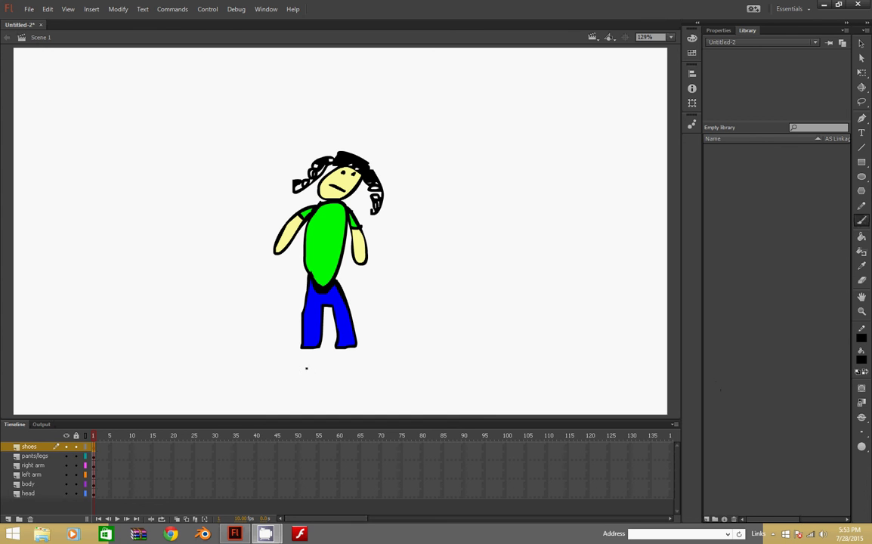
{"action": "mouse_move", "coordinate": [300, 349]}
{"action": "left_mouse_down"}
{"action": "mouse_move", "coordinate": [301, 365]}
{"action": "mouse_move", "coordinate": [329, 367]}
{"action": "mouse_move", "coordinate": [323, 350]}
{"action": "mouse_move", "coordinate": [340, 370]}
{"action": "mouse_move", "coordinate": [362, 366]}
{"action": "mouse_move", "coordinate": [367, 350]}
{"action": "mouse_move", "coordinate": [355, 348]}
{"action": "left_mouse_up"}
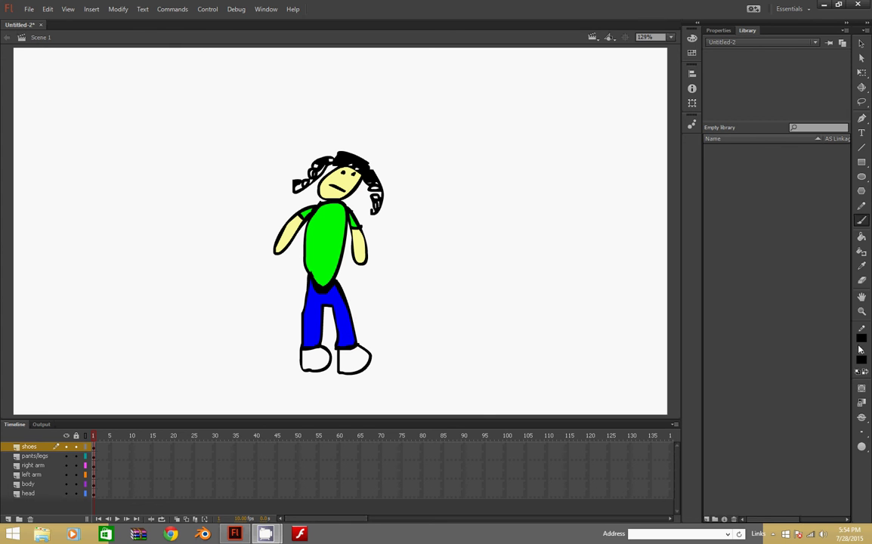
{"action": "left_click", "coordinate": [861, 236]}
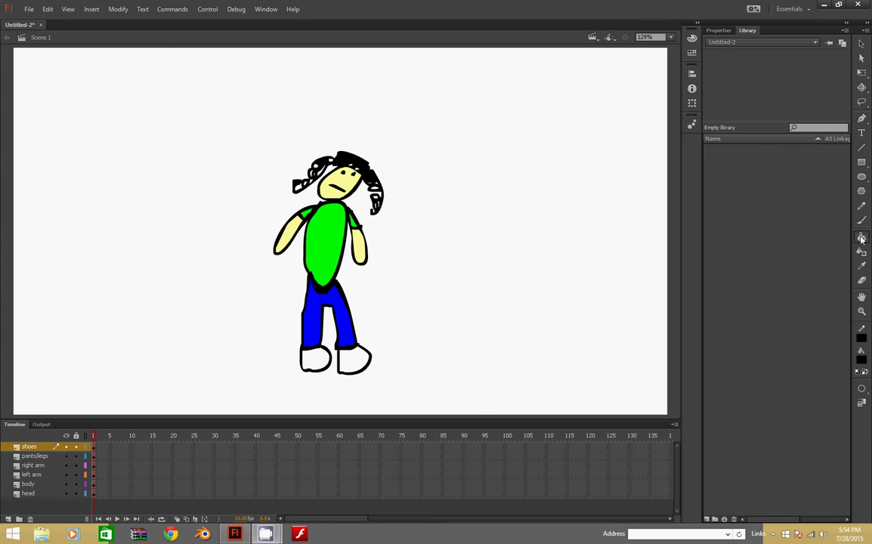
{"action": "left_click", "coordinate": [359, 360]}
{"action": "left_click", "coordinate": [310, 361]}
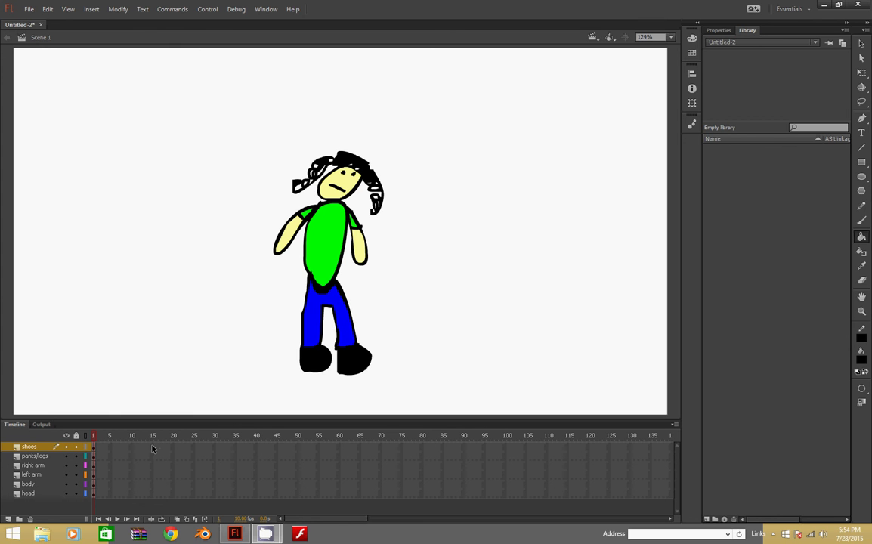
Extend all six layers through frame 15 with Insert Frame (F5), then return to frame 1
{"action": "left_click_drag", "start_coordinate": [154, 449], "coordinate": [152, 456]}
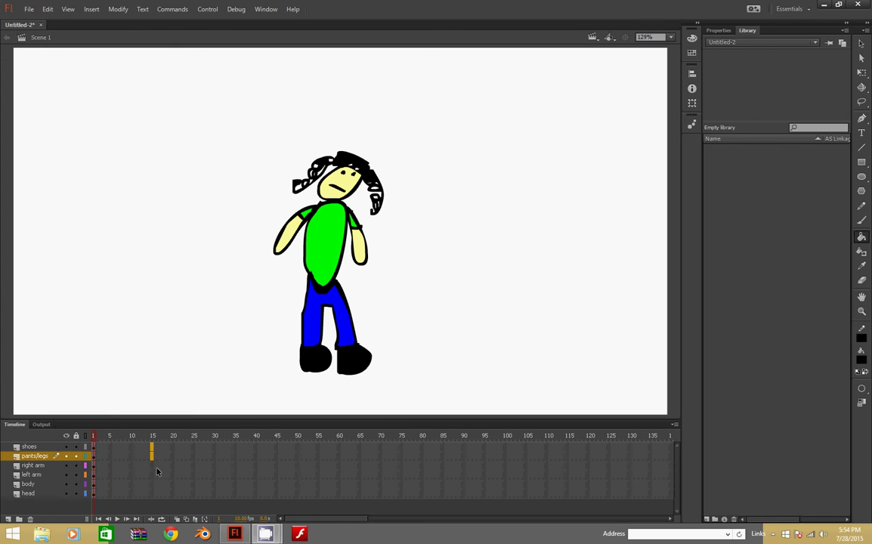
{"action": "left_click", "coordinate": [154, 466]}
{"action": "left_click", "coordinate": [152, 447]}
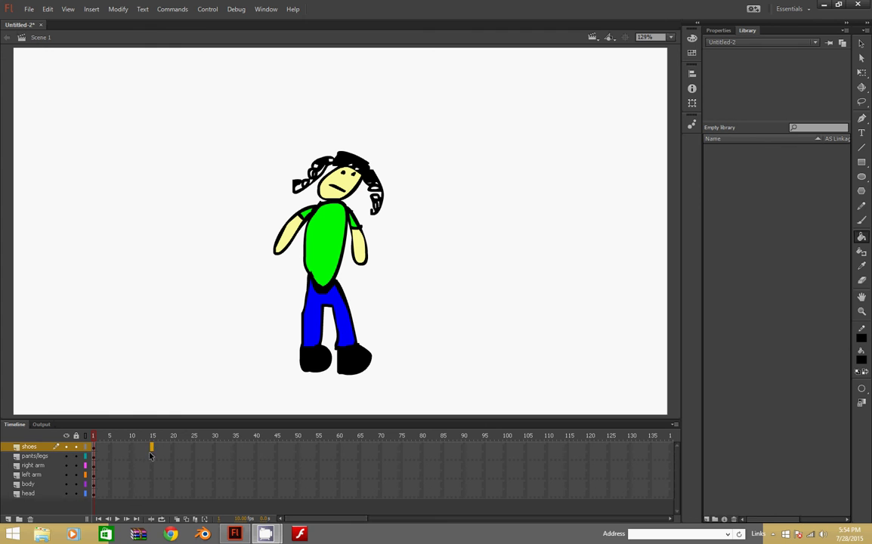
{"action": "left_click", "coordinate": [153, 457]}
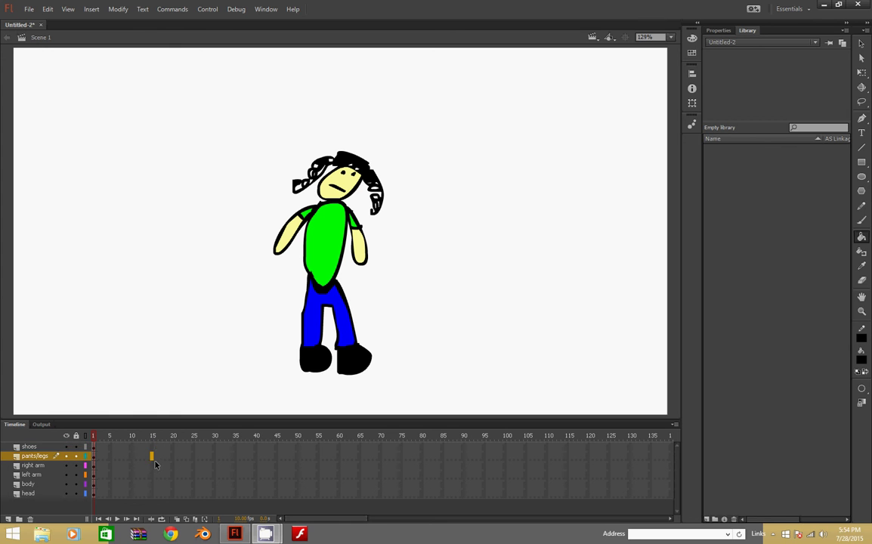
{"action": "left_click_drag", "start_coordinate": [152, 447], "coordinate": [152, 494]}
{"action": "right_click", "coordinate": [151, 480]}
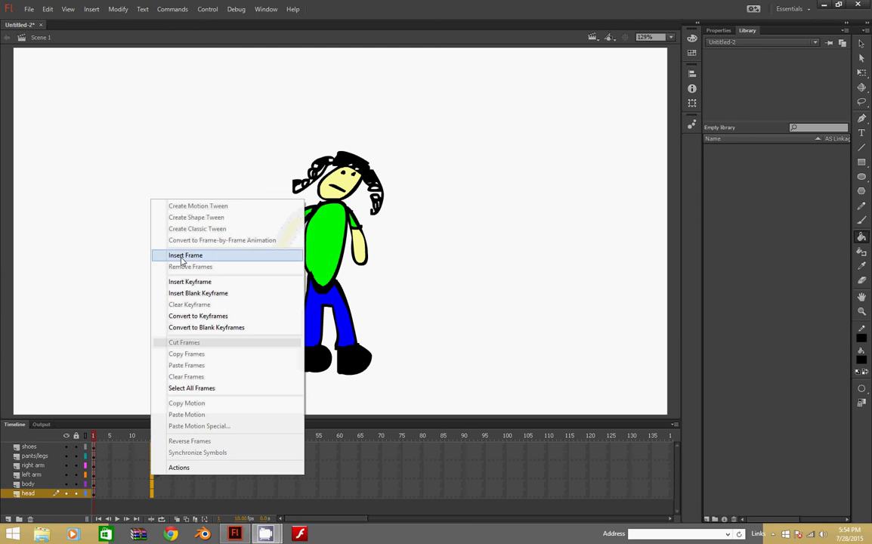
{"action": "left_click", "coordinate": [151, 497]}
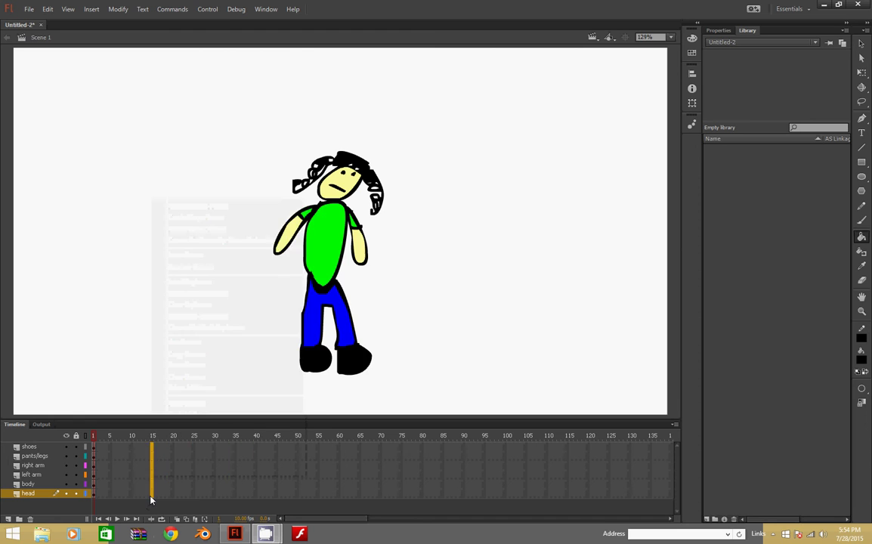
{"action": "left_click", "coordinate": [152, 456]}
{"action": "left_click_drag", "start_coordinate": [152, 466], "coordinate": [153, 489]}
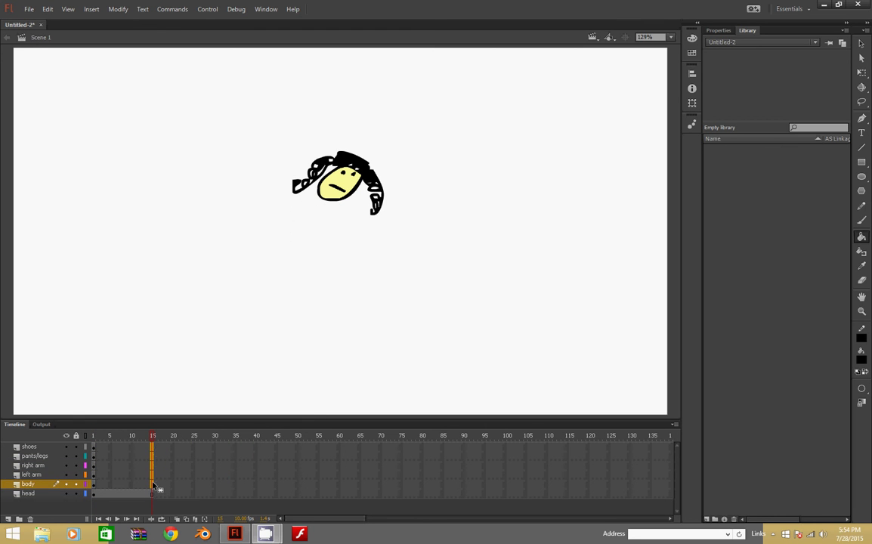
{"action": "key", "text": "F5"}
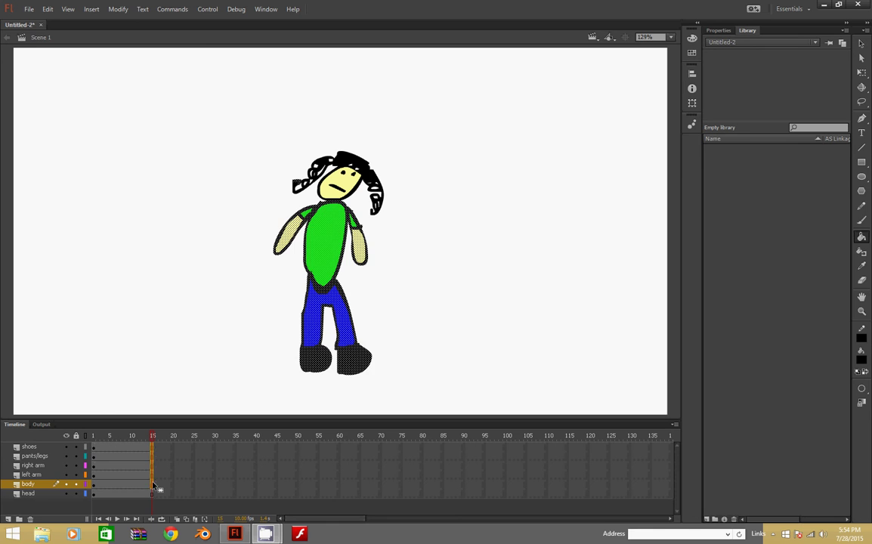
{"action": "left_click", "coordinate": [91, 446]}
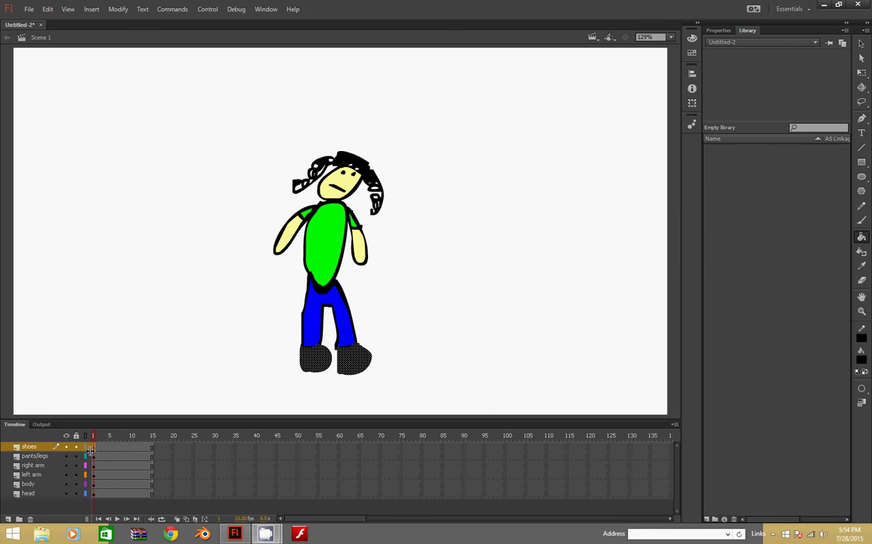
Insert a keyframe at frame 5 on the right arm layer and pick the Free Transform tool
{"action": "left_click", "coordinate": [27, 457]}
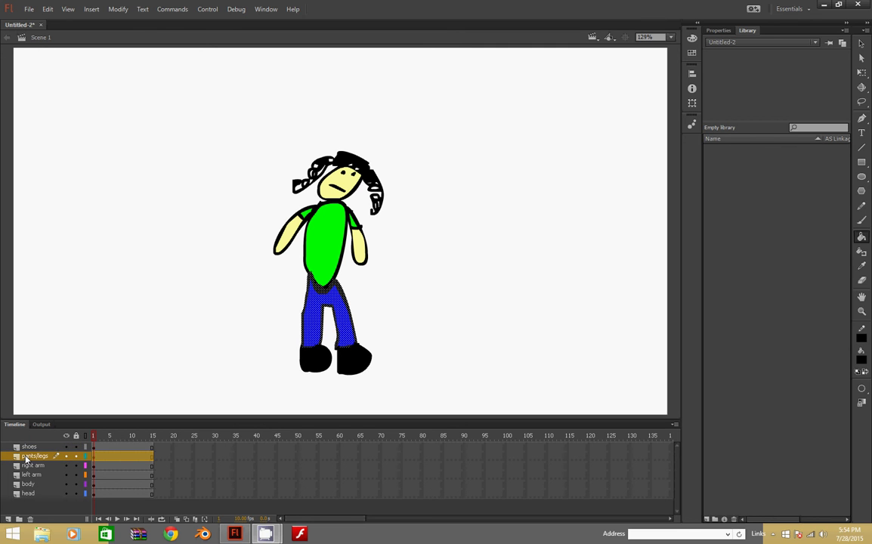
{"action": "left_click", "coordinate": [34, 466]}
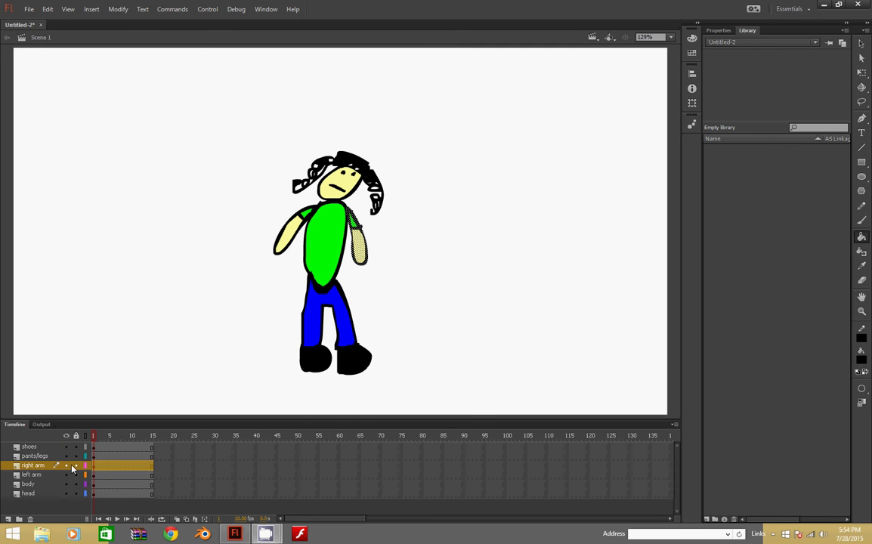
{"action": "left_click", "coordinate": [98, 468]}
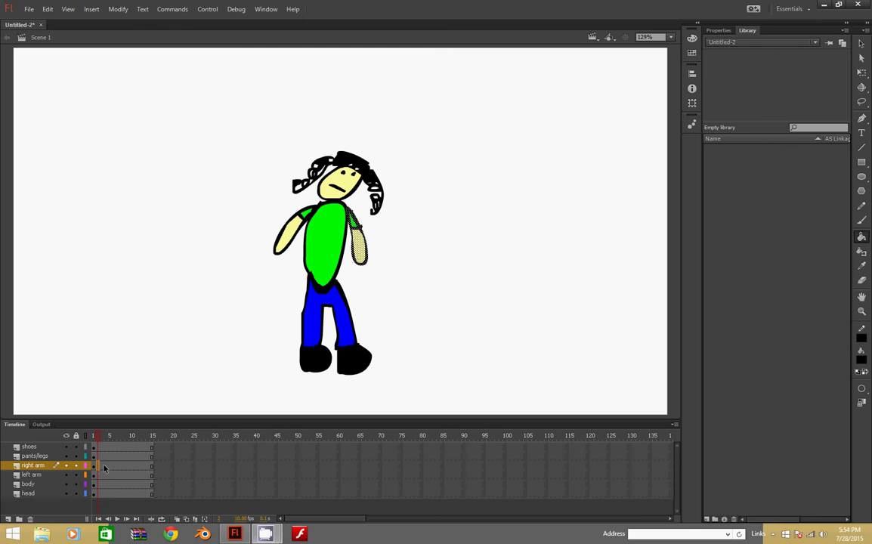
{"action": "left_click", "coordinate": [109, 468]}
{"action": "right_click", "coordinate": [106, 470]}
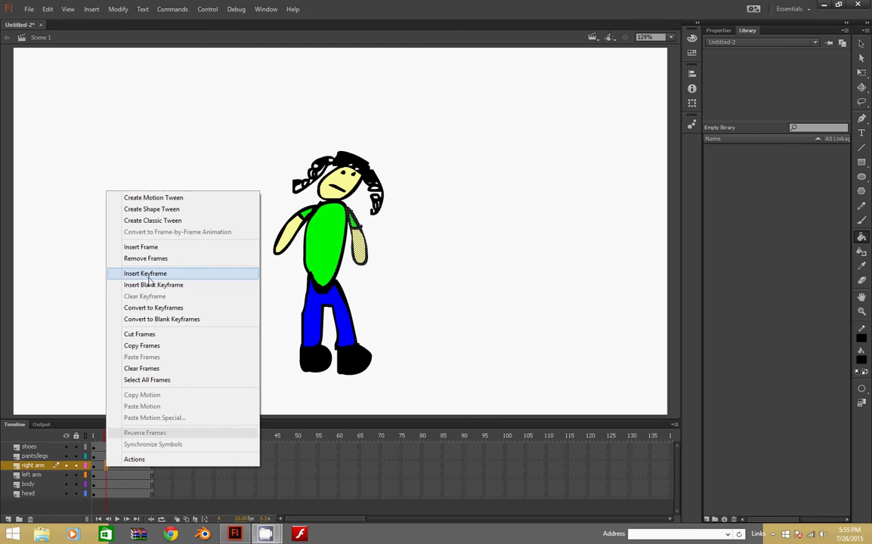
{"action": "right_click", "coordinate": [102, 469]}
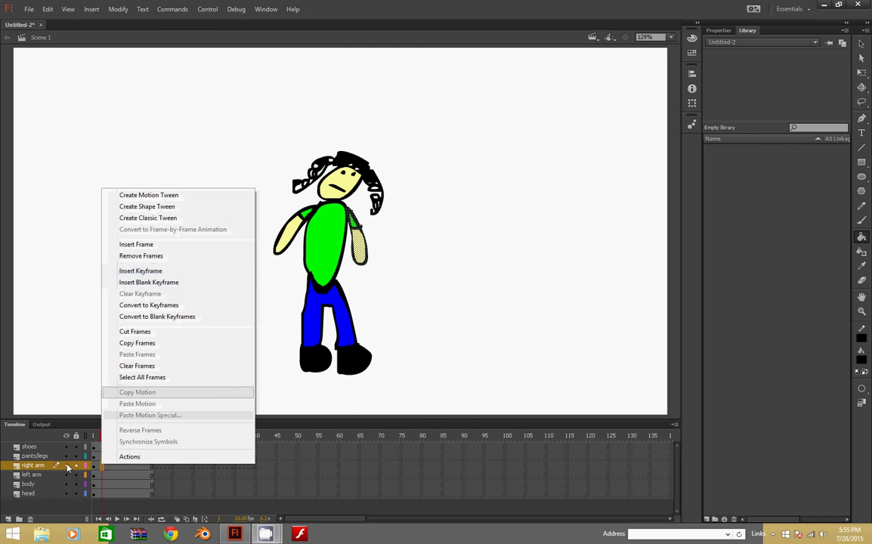
{"action": "right_click", "coordinate": [106, 470]}
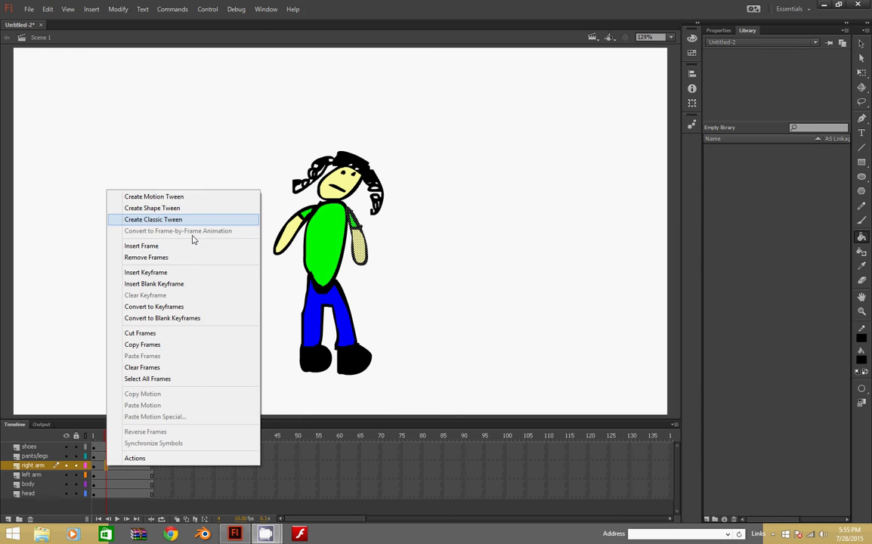
{"action": "left_click", "coordinate": [178, 272]}
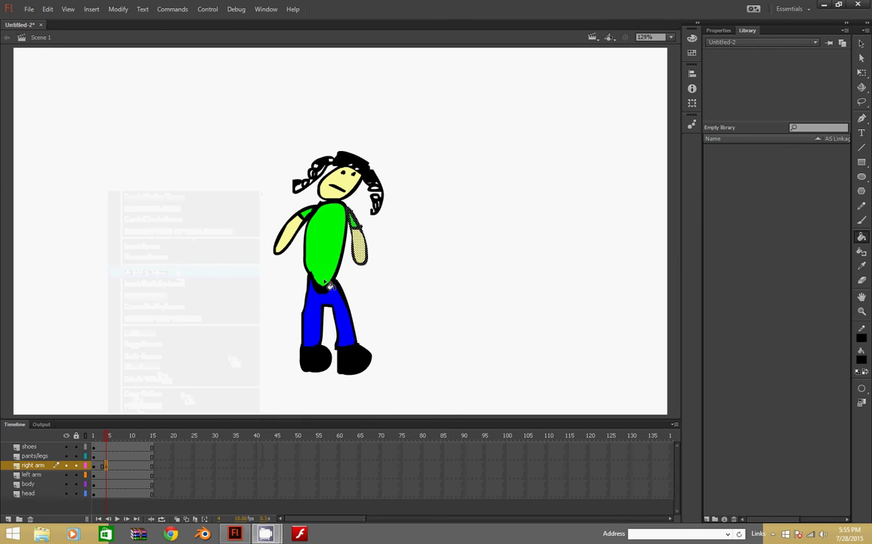
{"action": "key", "text": "q"}
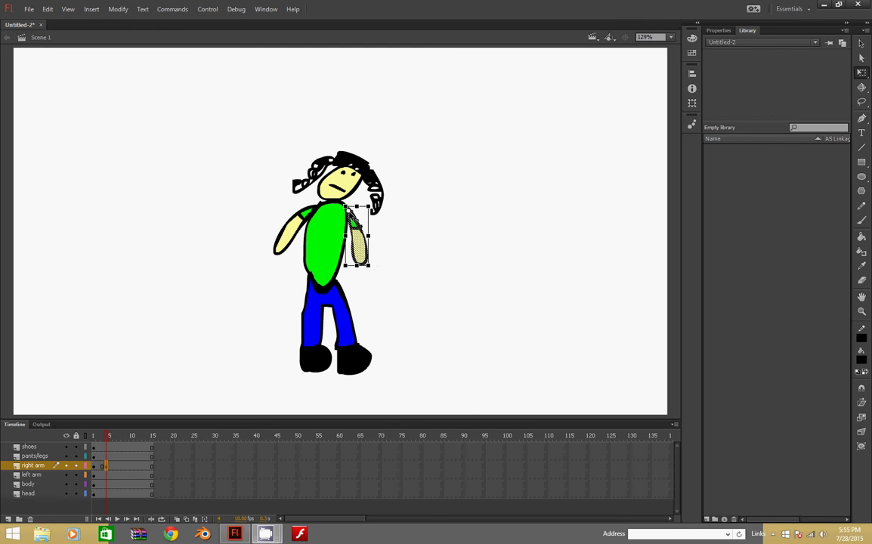
Rotate the right arm upward at frame 5, then keyframe frame 9 and rotate it further outward
{"action": "left_click_drag", "start_coordinate": [372, 269], "coordinate": [423, 205]}
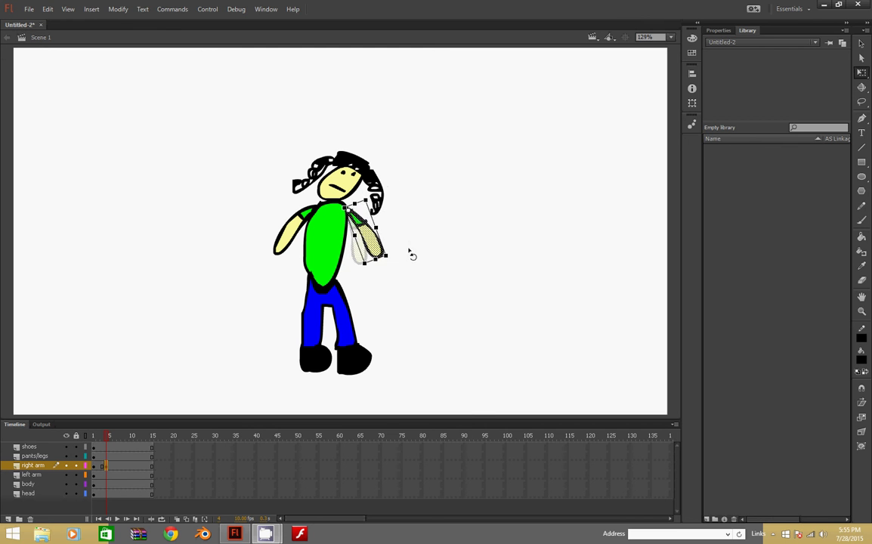
{"action": "left_click_drag", "start_coordinate": [410, 255], "coordinate": [401, 278]}
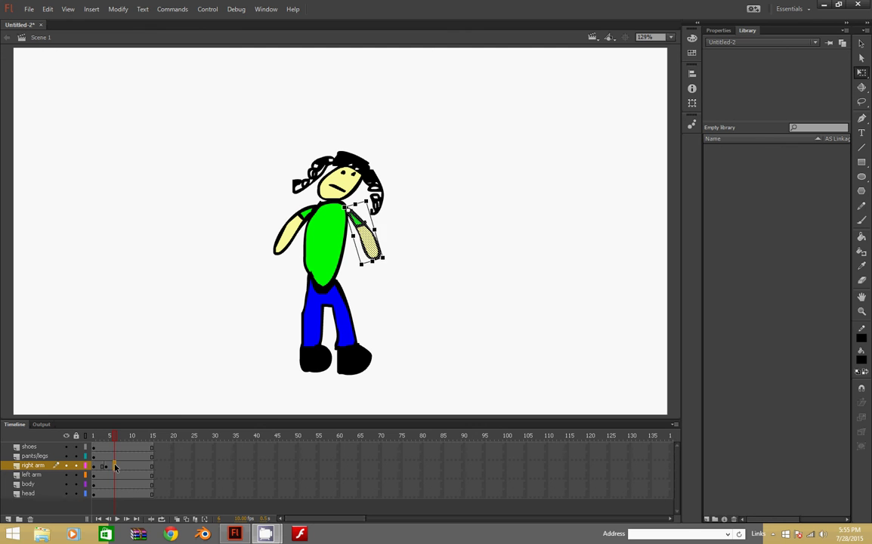
{"action": "left_click", "coordinate": [116, 467]}
{"action": "right_click", "coordinate": [121, 469]}
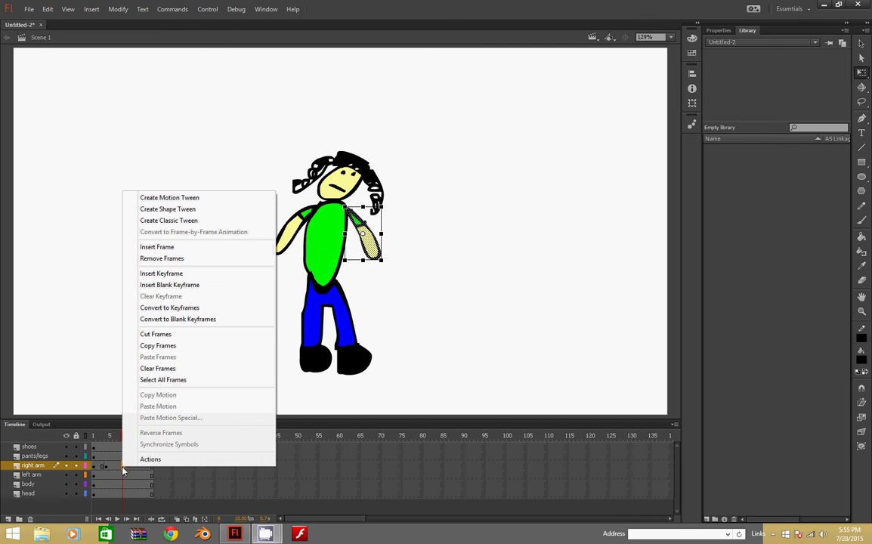
{"action": "left_click", "coordinate": [154, 274]}
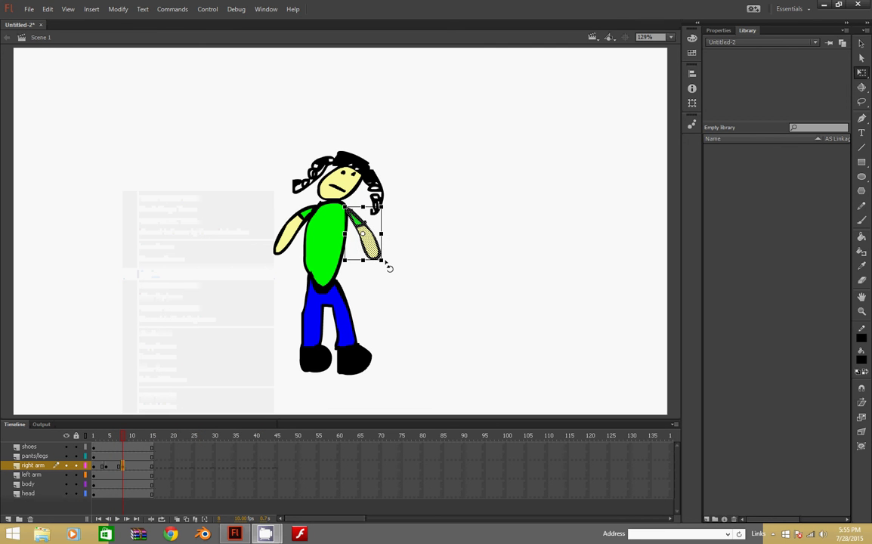
{"action": "mouse_move", "coordinate": [389, 268]}
{"action": "left_mouse_down"}
{"action": "mouse_move", "coordinate": [401, 261]}
{"action": "mouse_move", "coordinate": [388, 272]}
{"action": "left_mouse_up"}
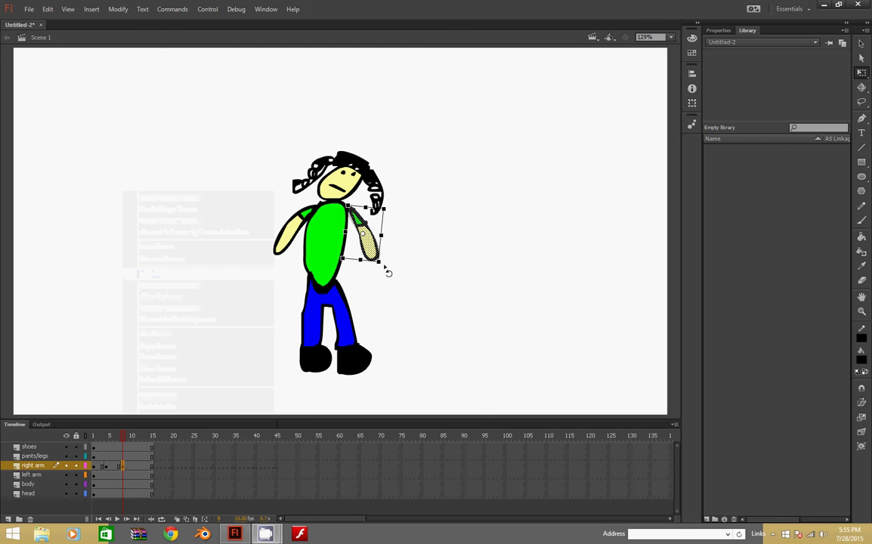
{"action": "key", "text": "ctrl+z"}
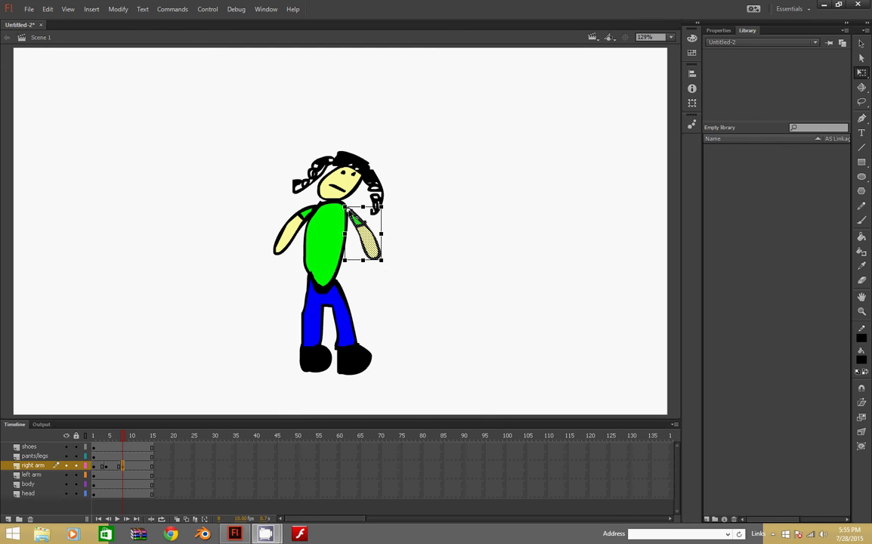
{"action": "left_click_drag", "start_coordinate": [387, 266], "coordinate": [415, 228]}
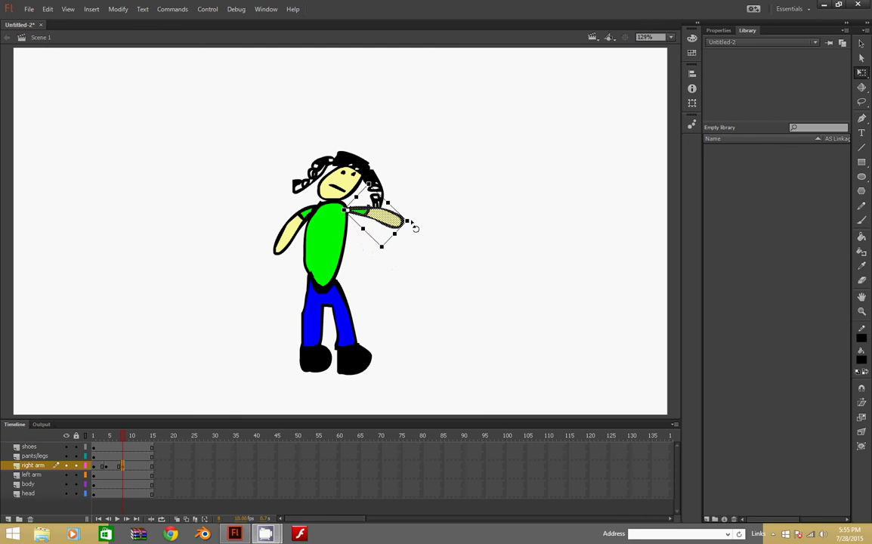
Keyframe frame 12 with the arm rotated up toward the head, then play the animation
{"action": "left_click", "coordinate": [132, 466]}
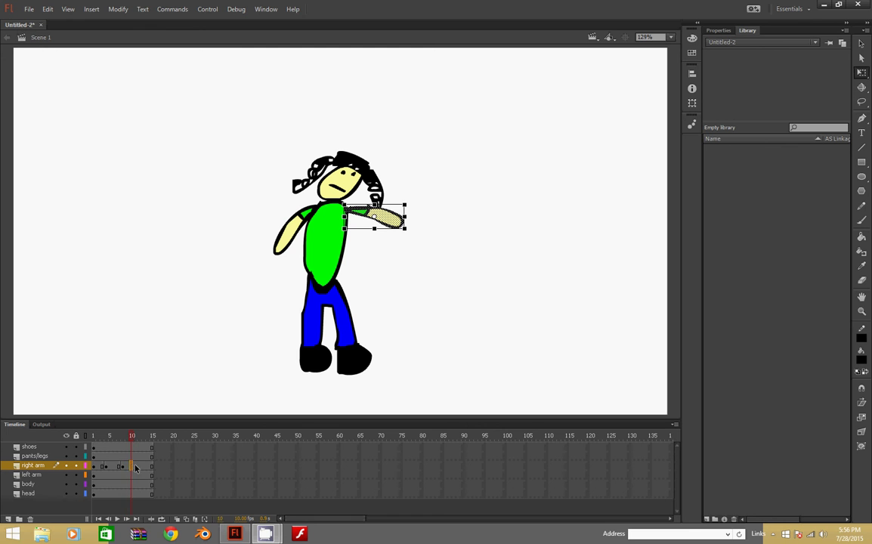
{"action": "right_click", "coordinate": [139, 467]}
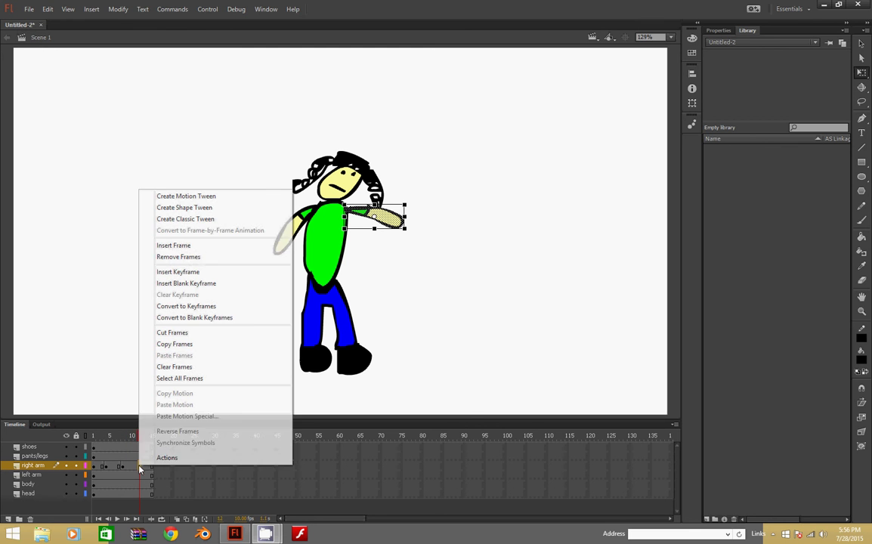
{"action": "left_click", "coordinate": [198, 271]}
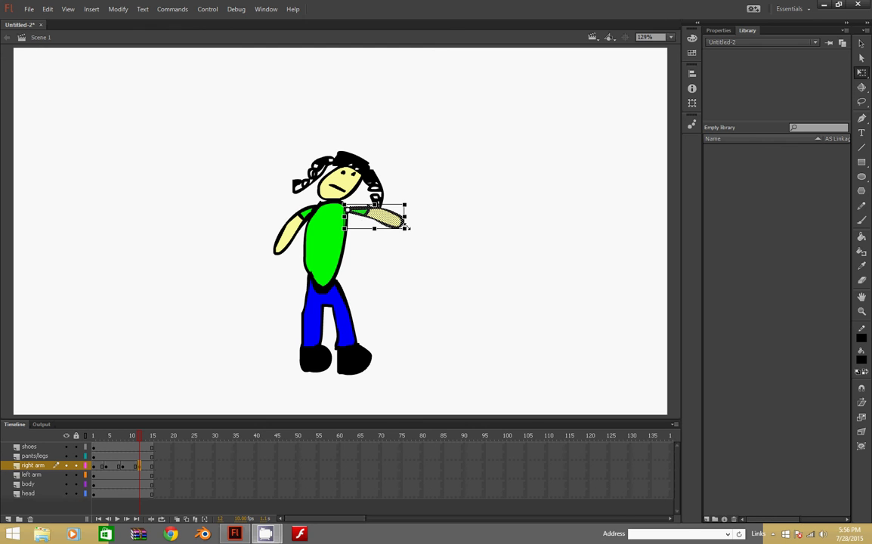
{"action": "left_click_drag", "start_coordinate": [410, 236], "coordinate": [400, 195]}
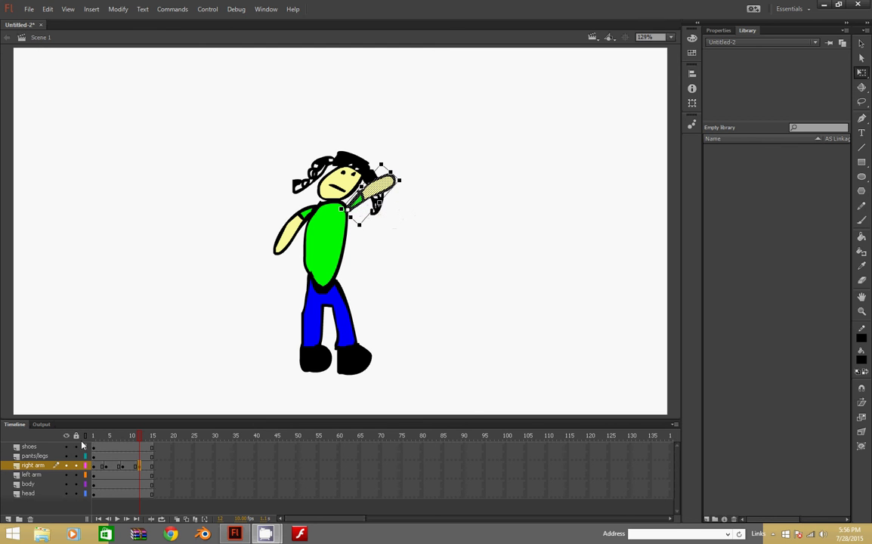
{"action": "left_click", "coordinate": [116, 519]}
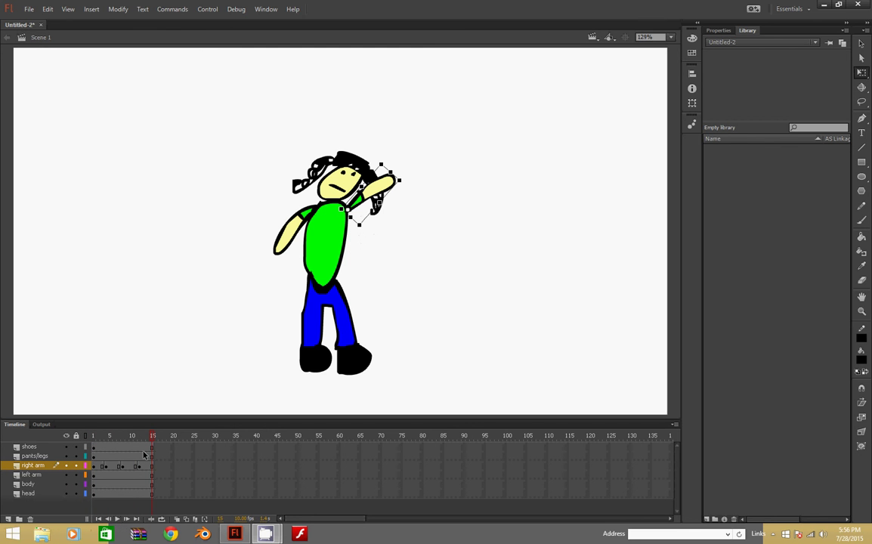
{"action": "left_click_drag", "start_coordinate": [154, 436], "coordinate": [104, 453]}
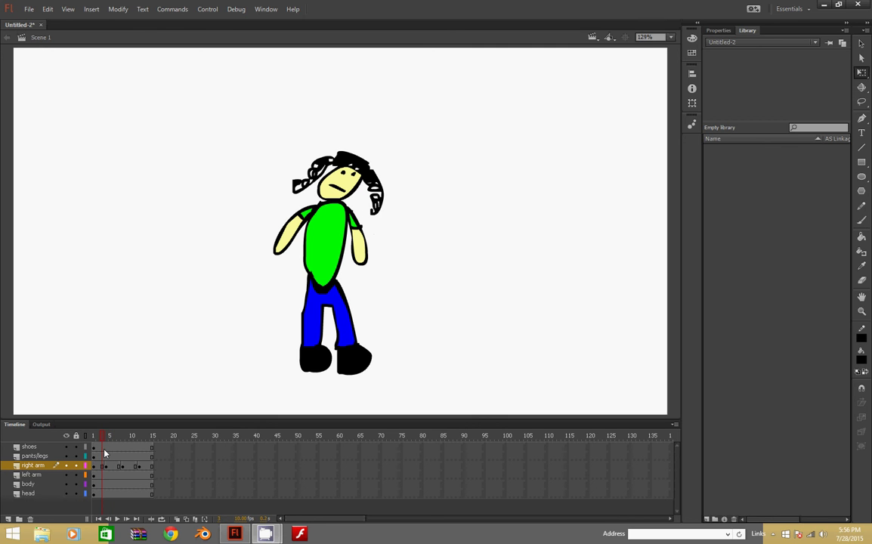
Add a keyframe at frame 3 of the right arm layer and tilt the arm slightly clockwise
{"action": "right_click", "coordinate": [104, 466]}
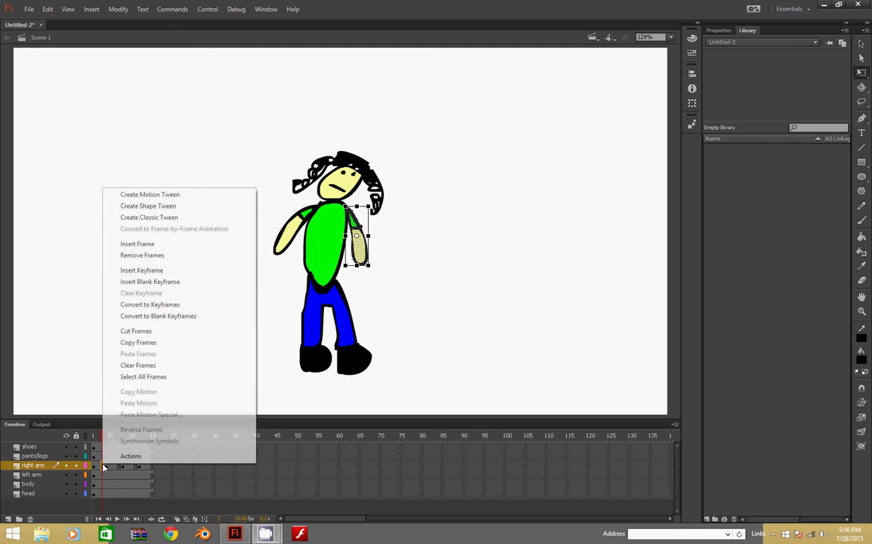
{"action": "left_click", "coordinate": [136, 272]}
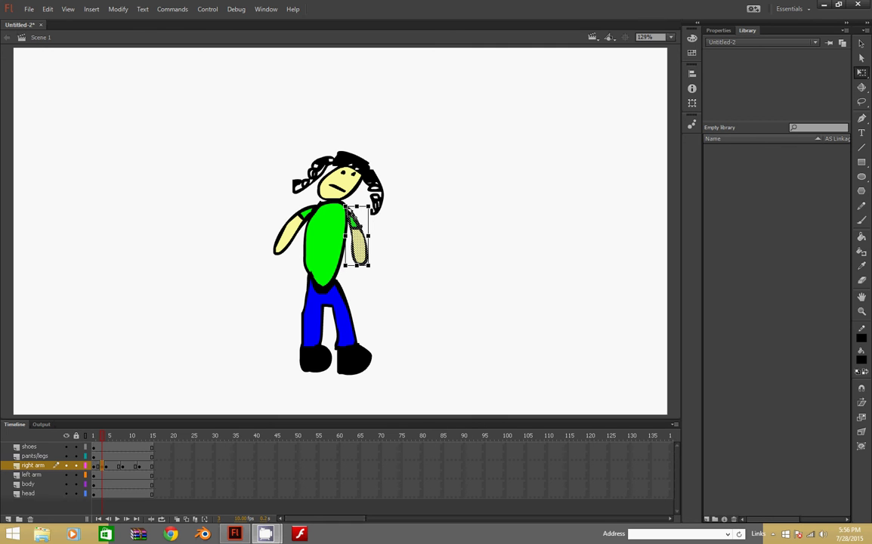
{"action": "left_click_drag", "start_coordinate": [372, 268], "coordinate": [382, 267]}
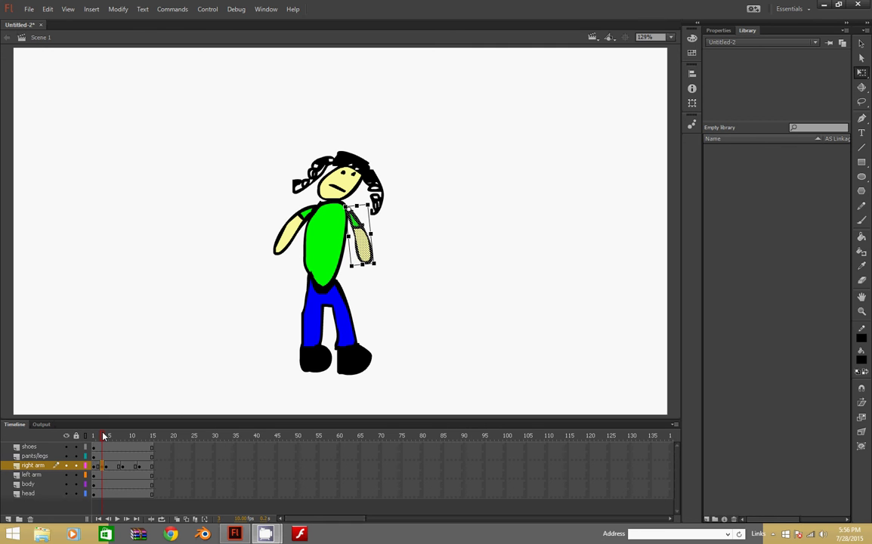
Add another right-arm keyframe with the arm rotated slightly, then play the animation from frame 1
{"action": "left_click_drag", "start_coordinate": [103, 436], "coordinate": [98, 437]}
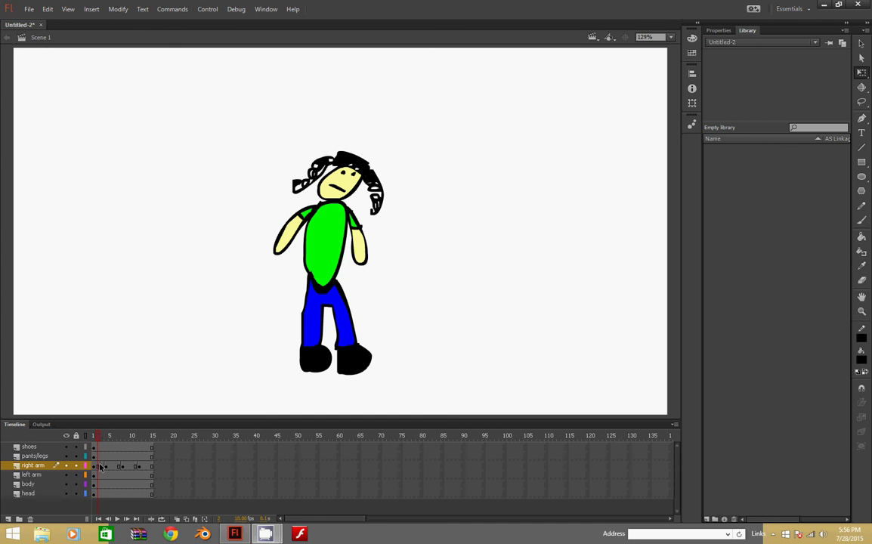
{"action": "right_click", "coordinate": [101, 466]}
{"action": "left_click", "coordinate": [139, 271]}
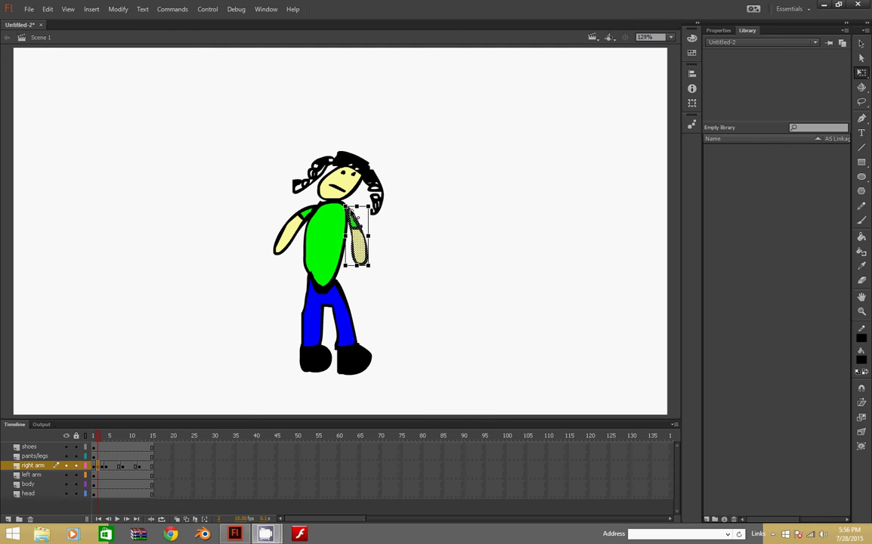
{"action": "left_click_drag", "start_coordinate": [369, 267], "coordinate": [373, 272]}
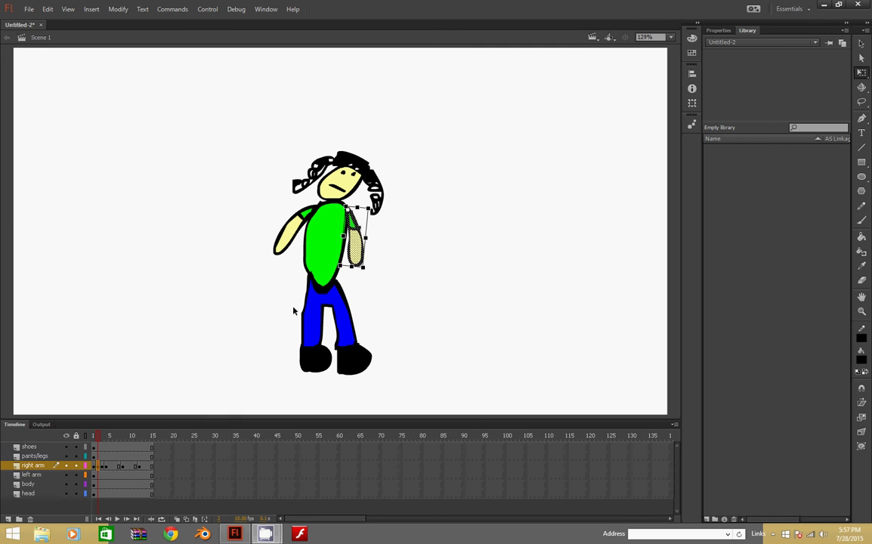
{"action": "key", "text": "Return"}
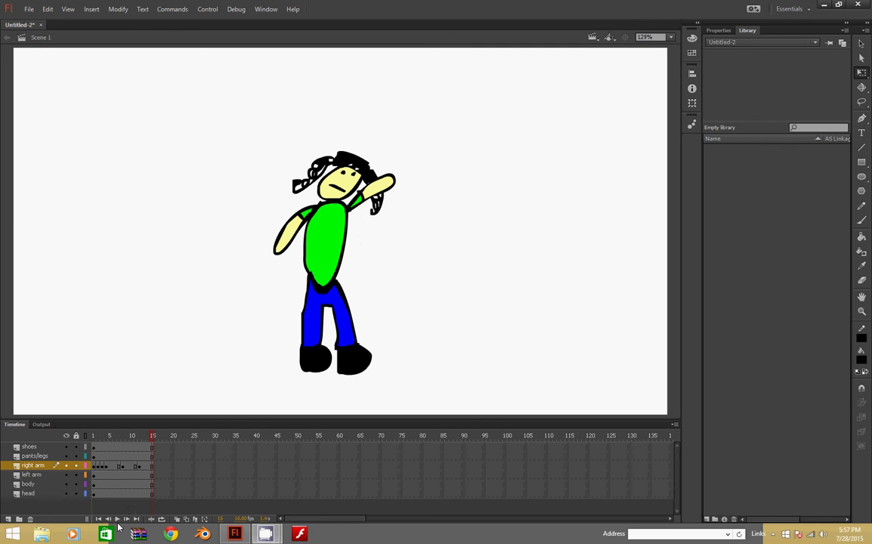
{"action": "left_click_drag", "start_coordinate": [154, 437], "coordinate": [93, 437]}
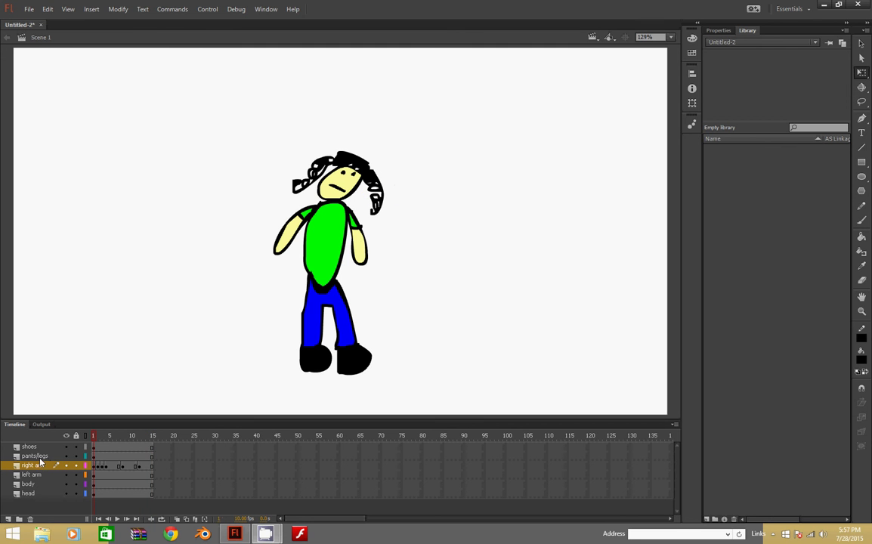
Insert a keyframe at frame 5 on the pants/legs layer and move the blue legs top-left
{"action": "left_click", "coordinate": [40, 458]}
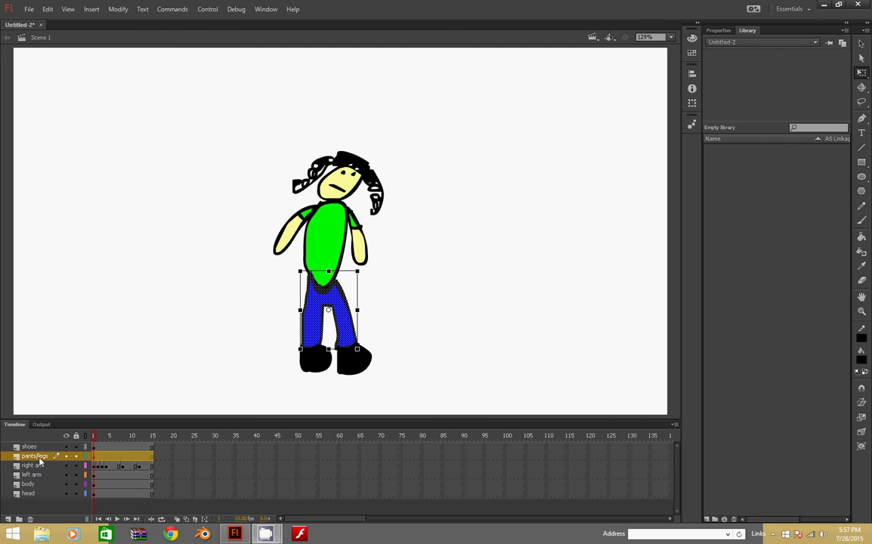
{"action": "right_click", "coordinate": [106, 457]}
{"action": "left_click", "coordinate": [142, 261]}
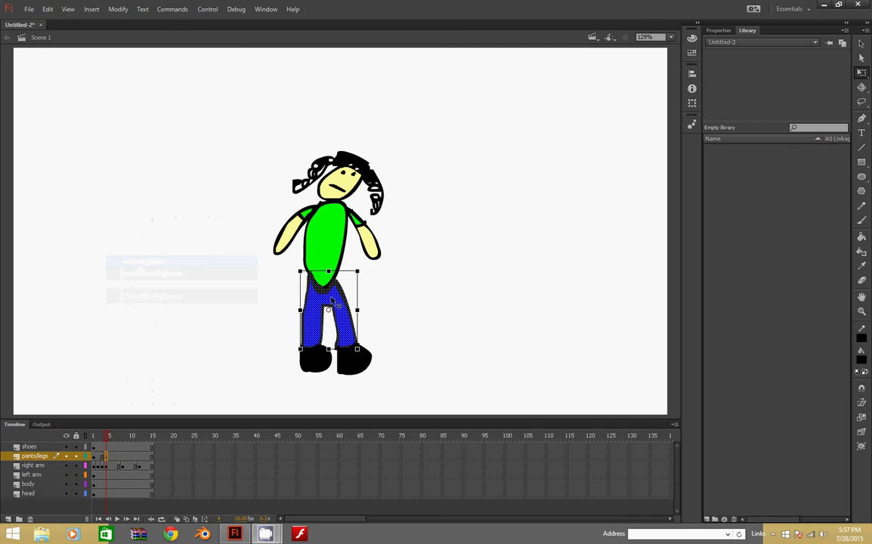
{"action": "left_click_drag", "start_coordinate": [333, 300], "coordinate": [133, 144]}
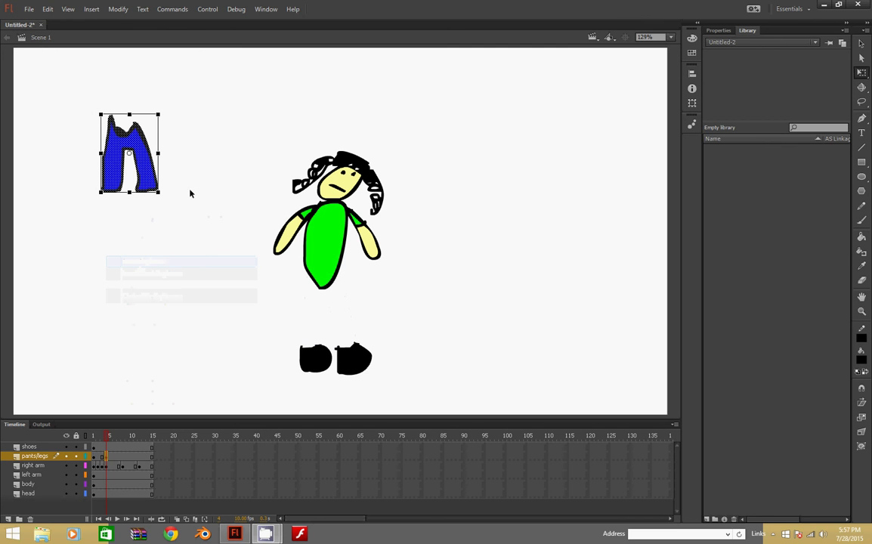
Insert a keyframe at frame 6 with the blue legs back under the body, then play
{"action": "right_click", "coordinate": [119, 457]}
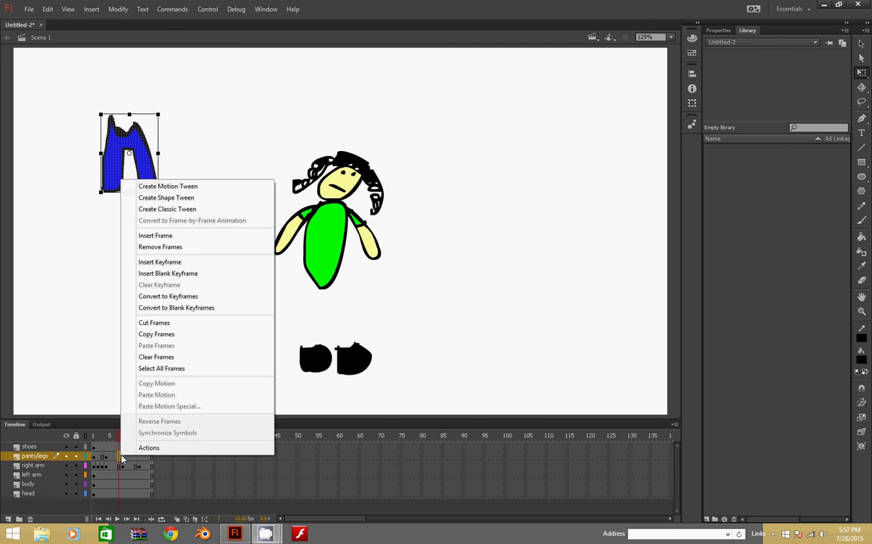
{"action": "left_click", "coordinate": [181, 263]}
{"action": "left_click_drag", "start_coordinate": [126, 148], "coordinate": [322, 305]}
{"action": "left_click_drag", "start_coordinate": [113, 438], "coordinate": [79, 446]}
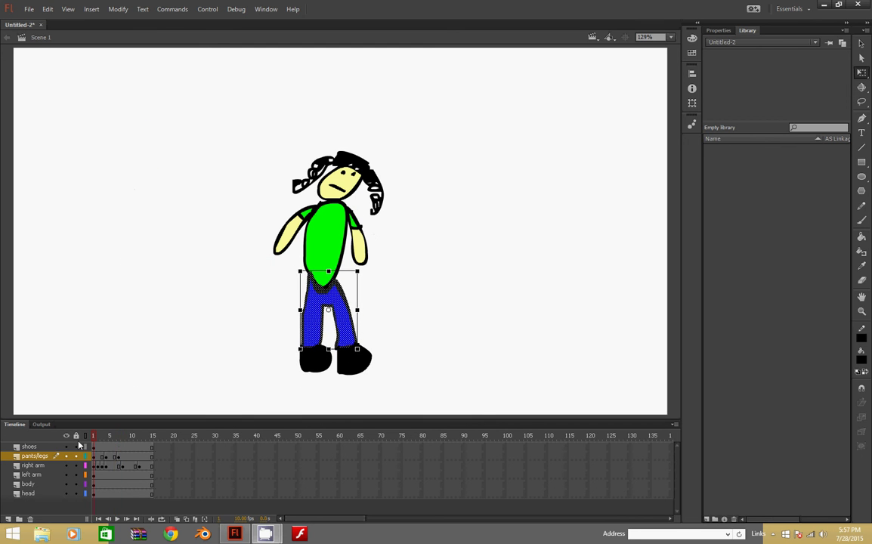
{"action": "left_click", "coordinate": [117, 519]}
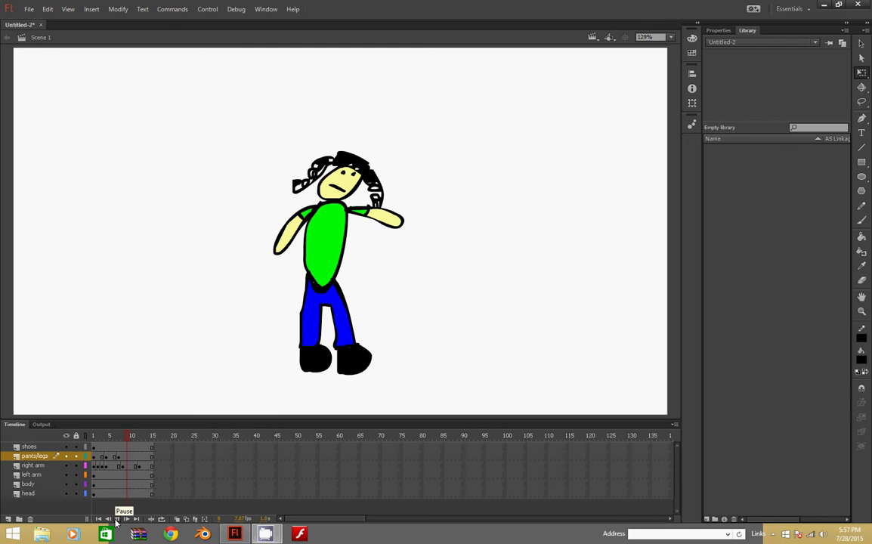